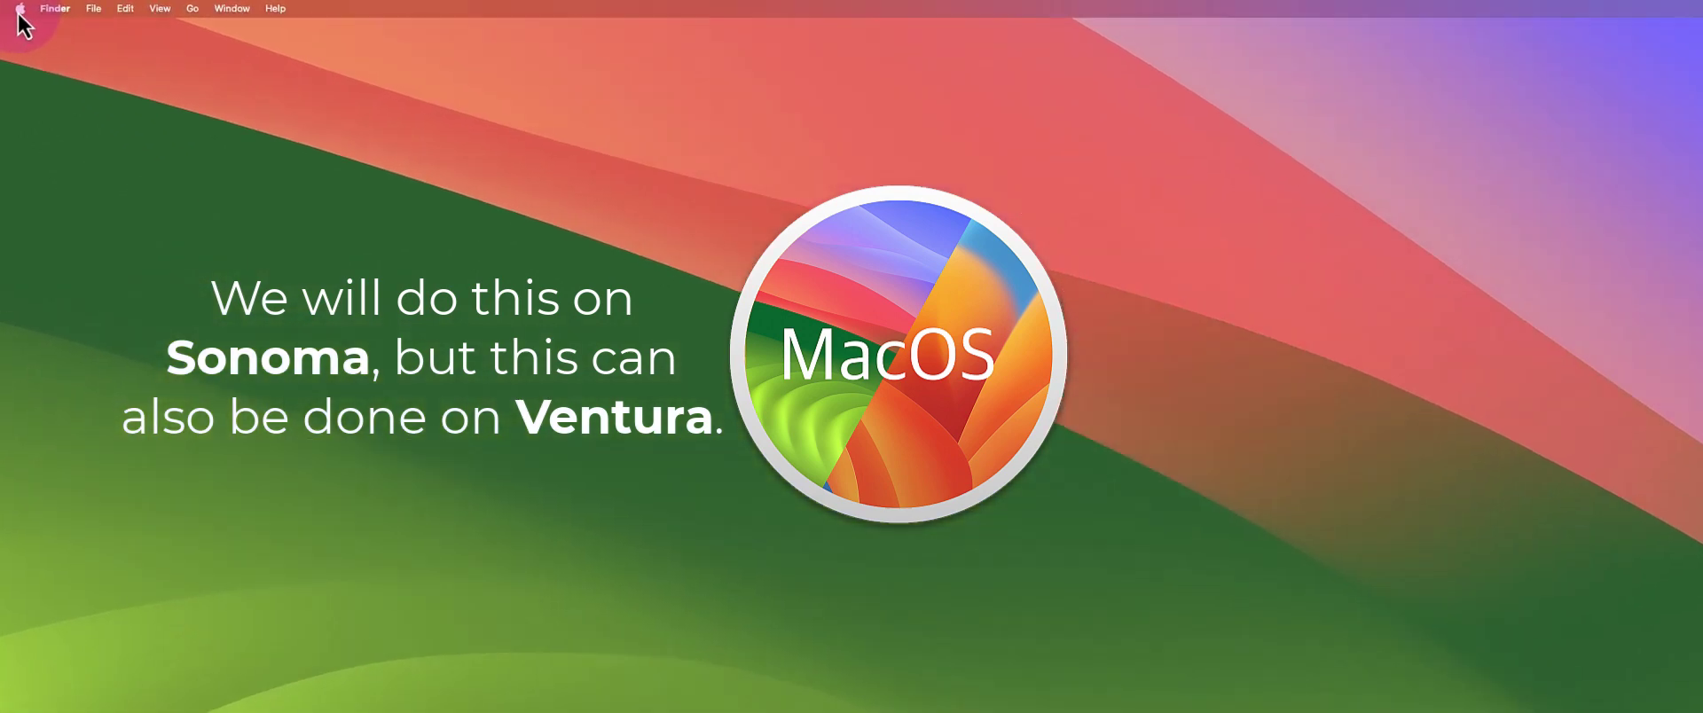
Step: View the Mac's system information, expand the macOS version to its build number, and close the window
left_click(19, 11)
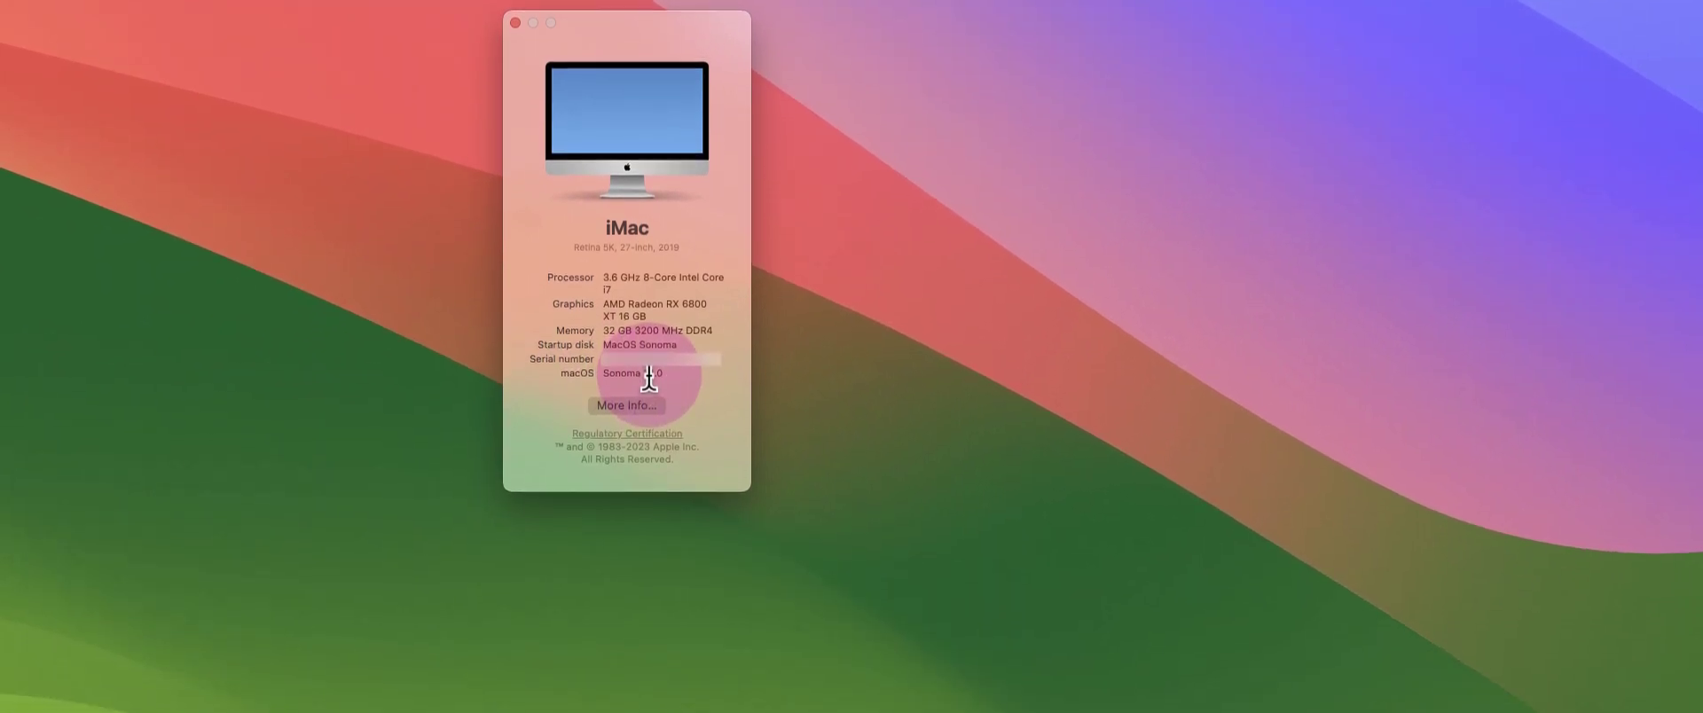
left_click(648, 479)
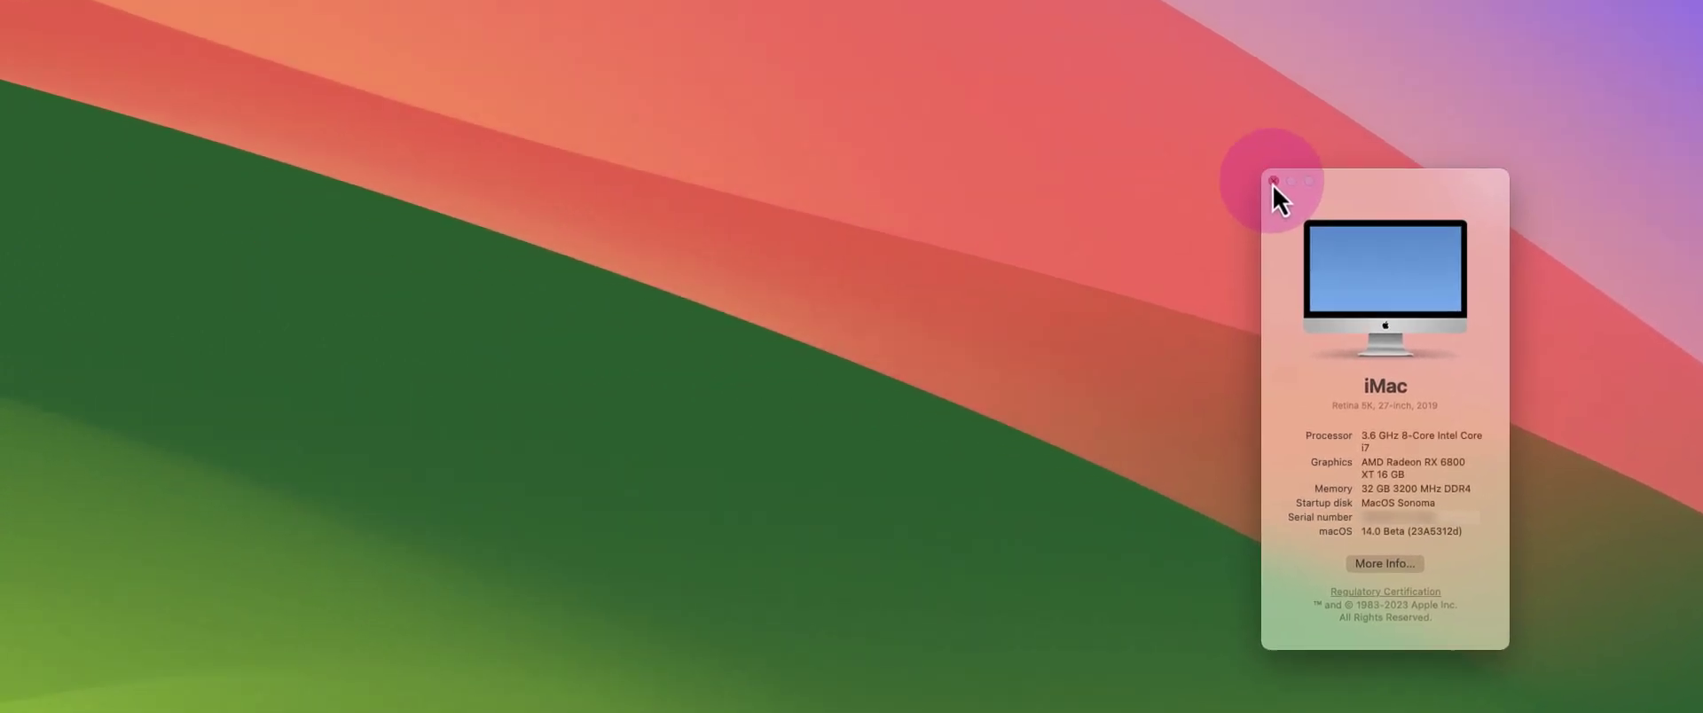
left_click(514, 22)
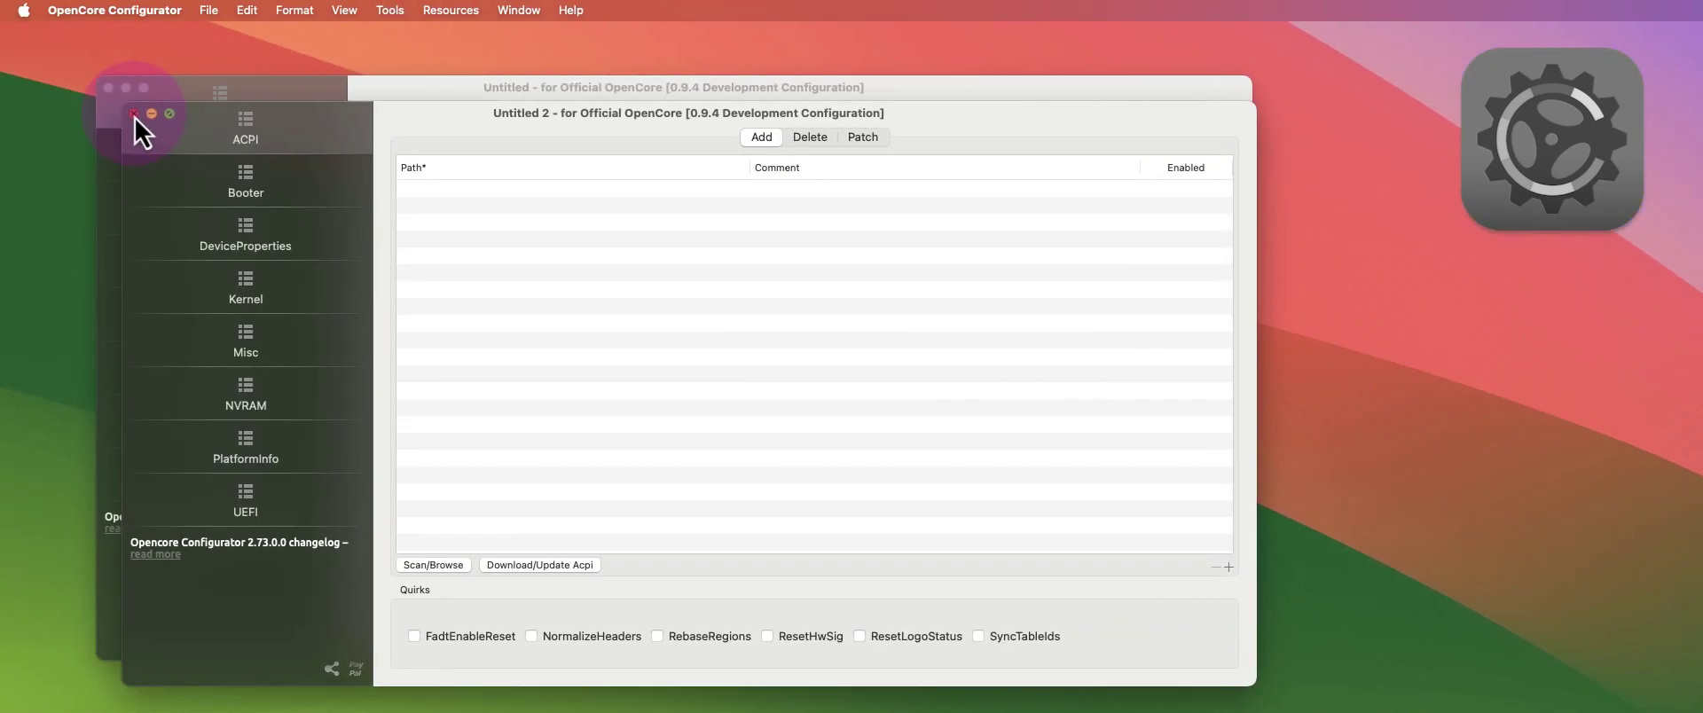
Step: Set the configuration properties to OC 0.9.4 Development Version in the OpenCore settings and close the blank configuration windows
left_click(173, 81)
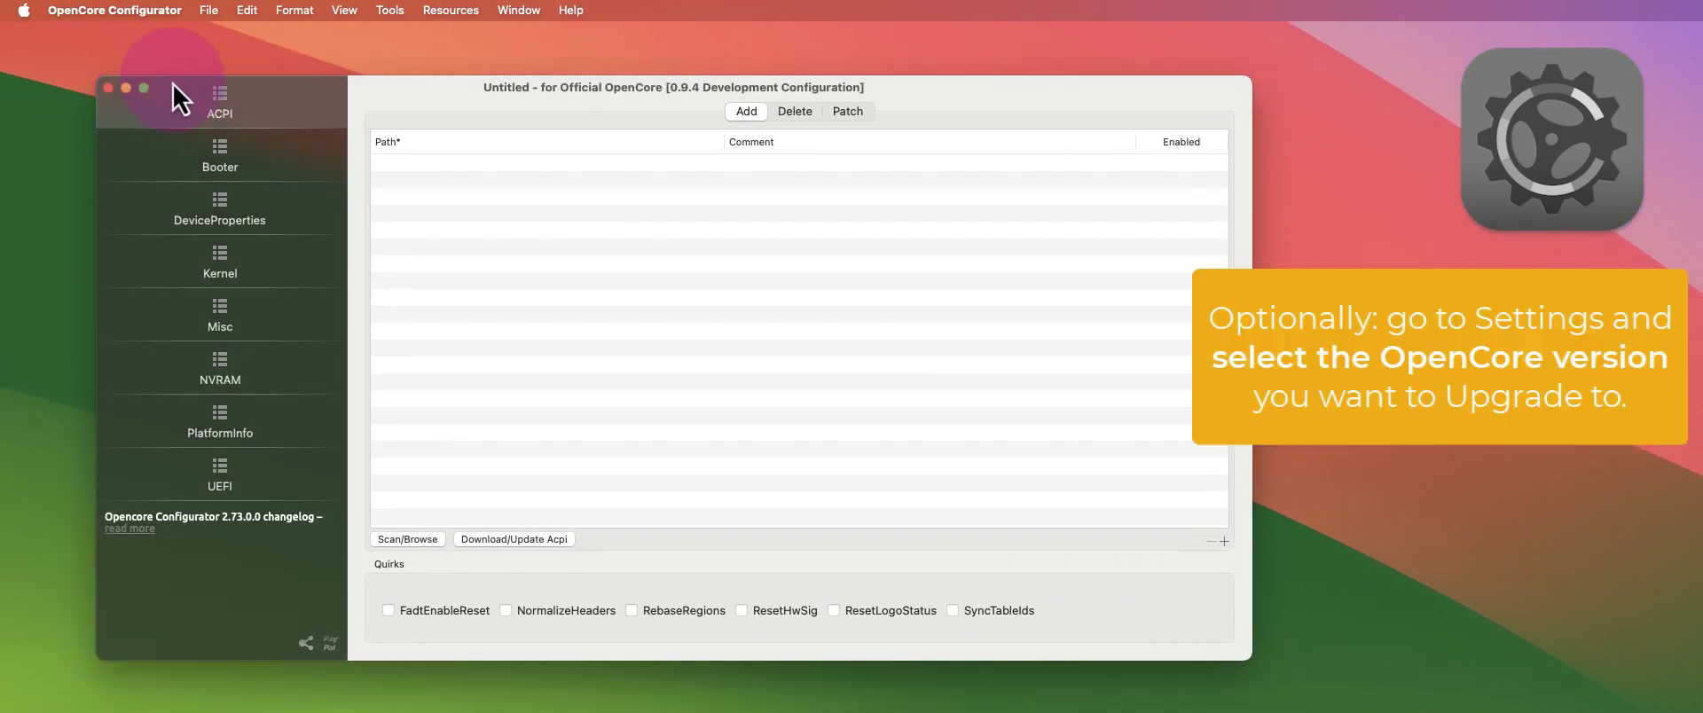
left_click(156, 10)
left_click(80, 100)
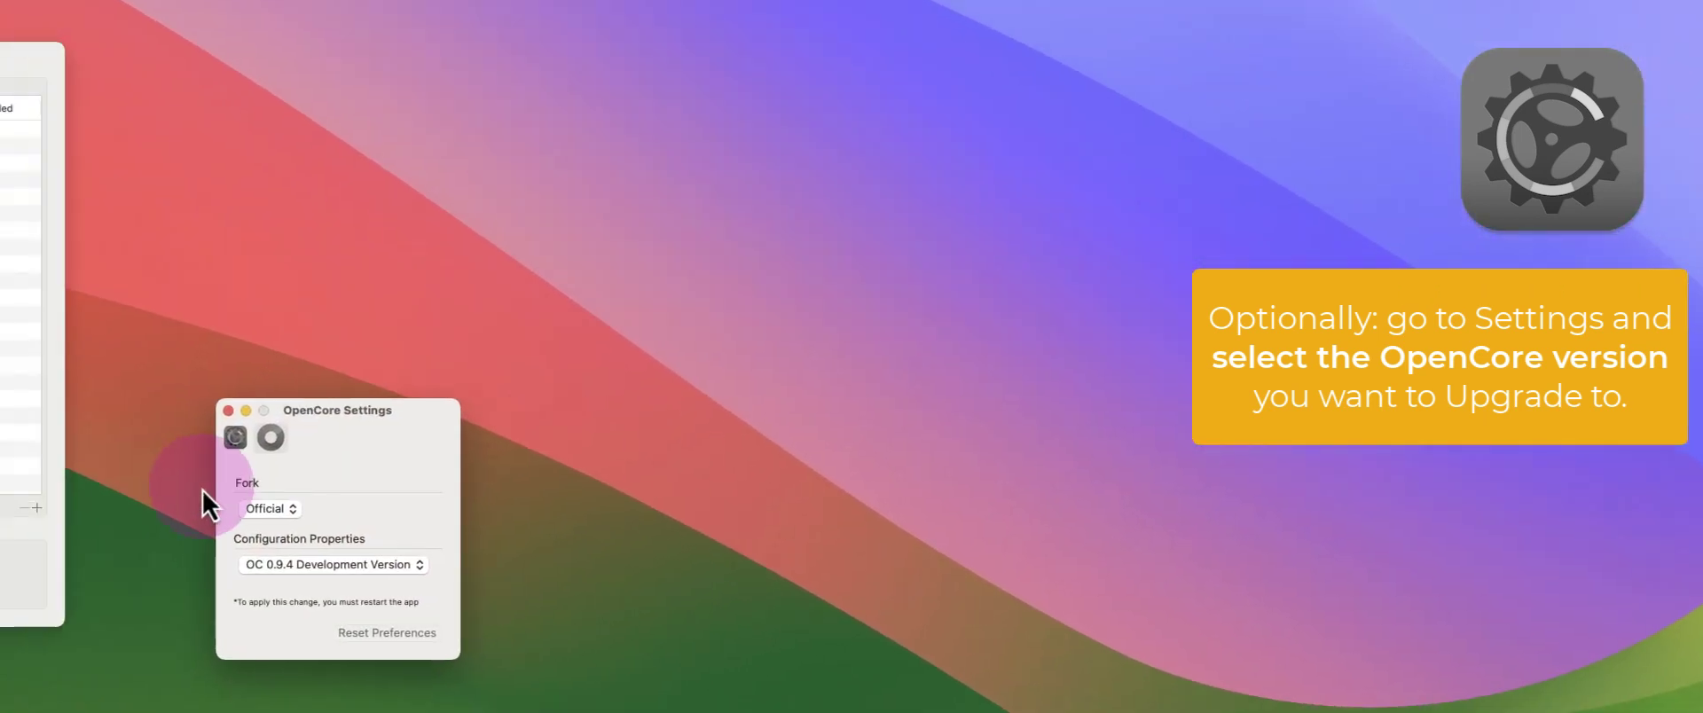
left_click(109, 471)
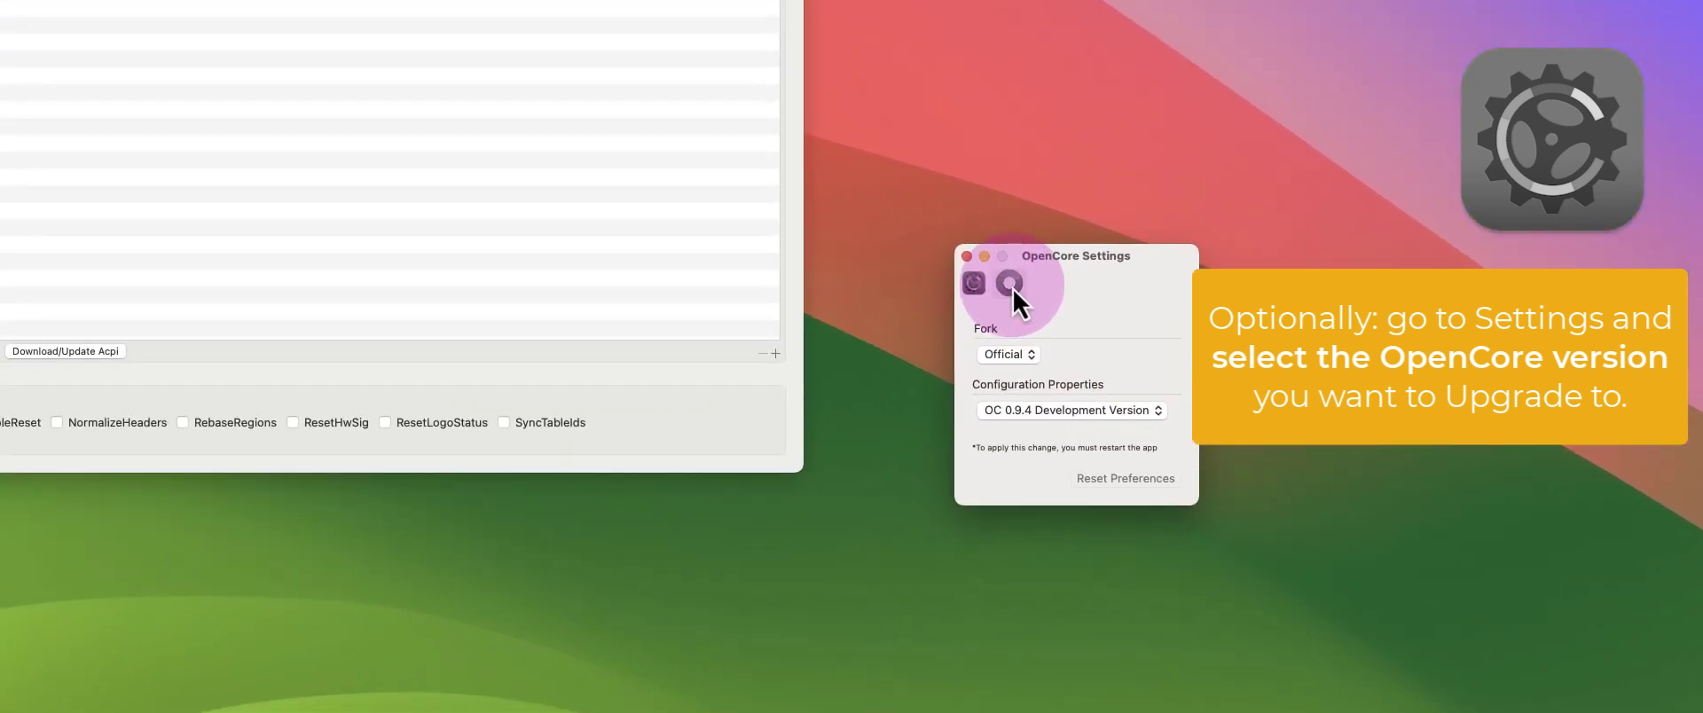
left_click(975, 284)
left_click(1008, 284)
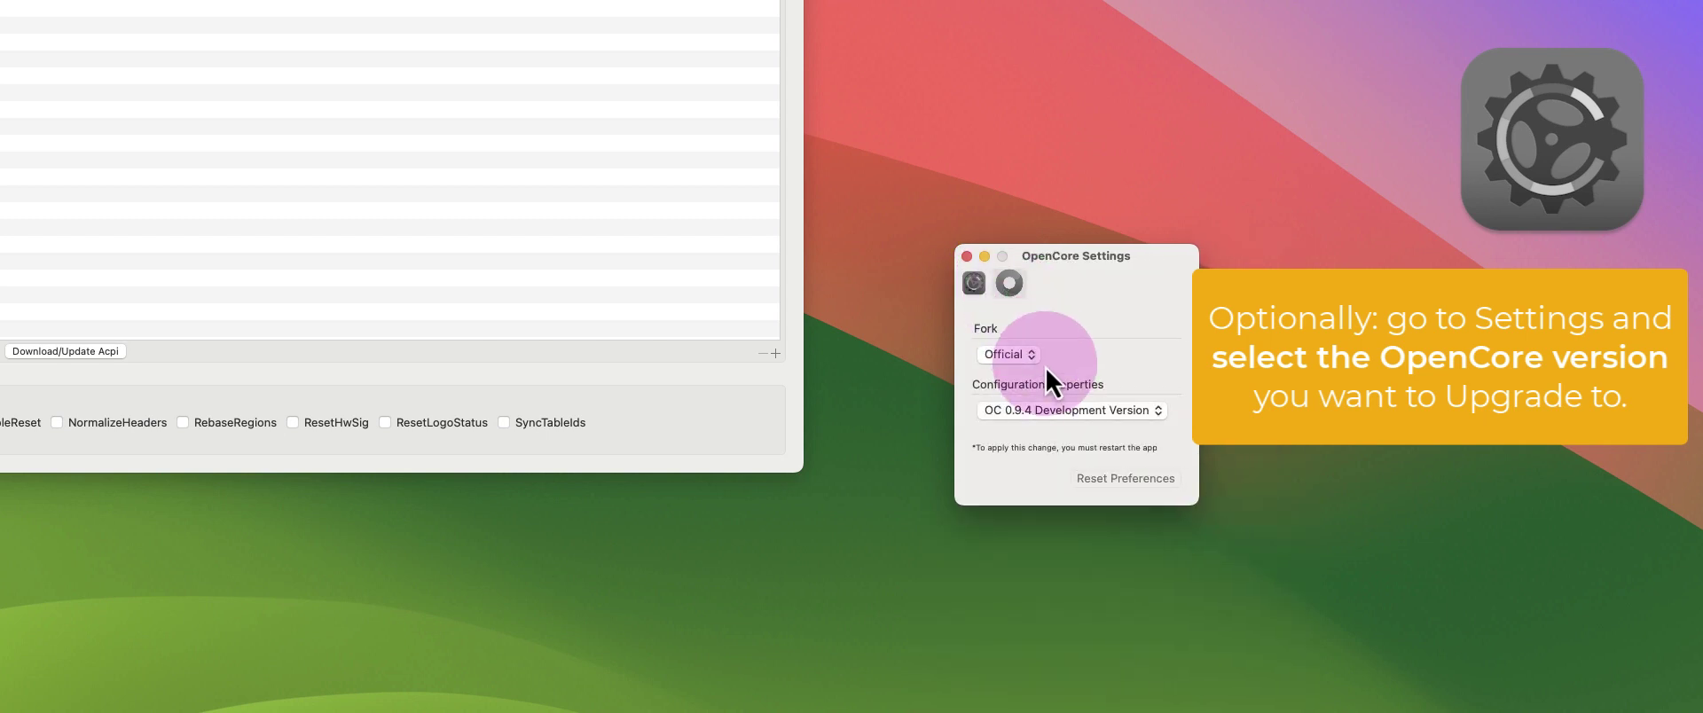
left_click(1059, 413)
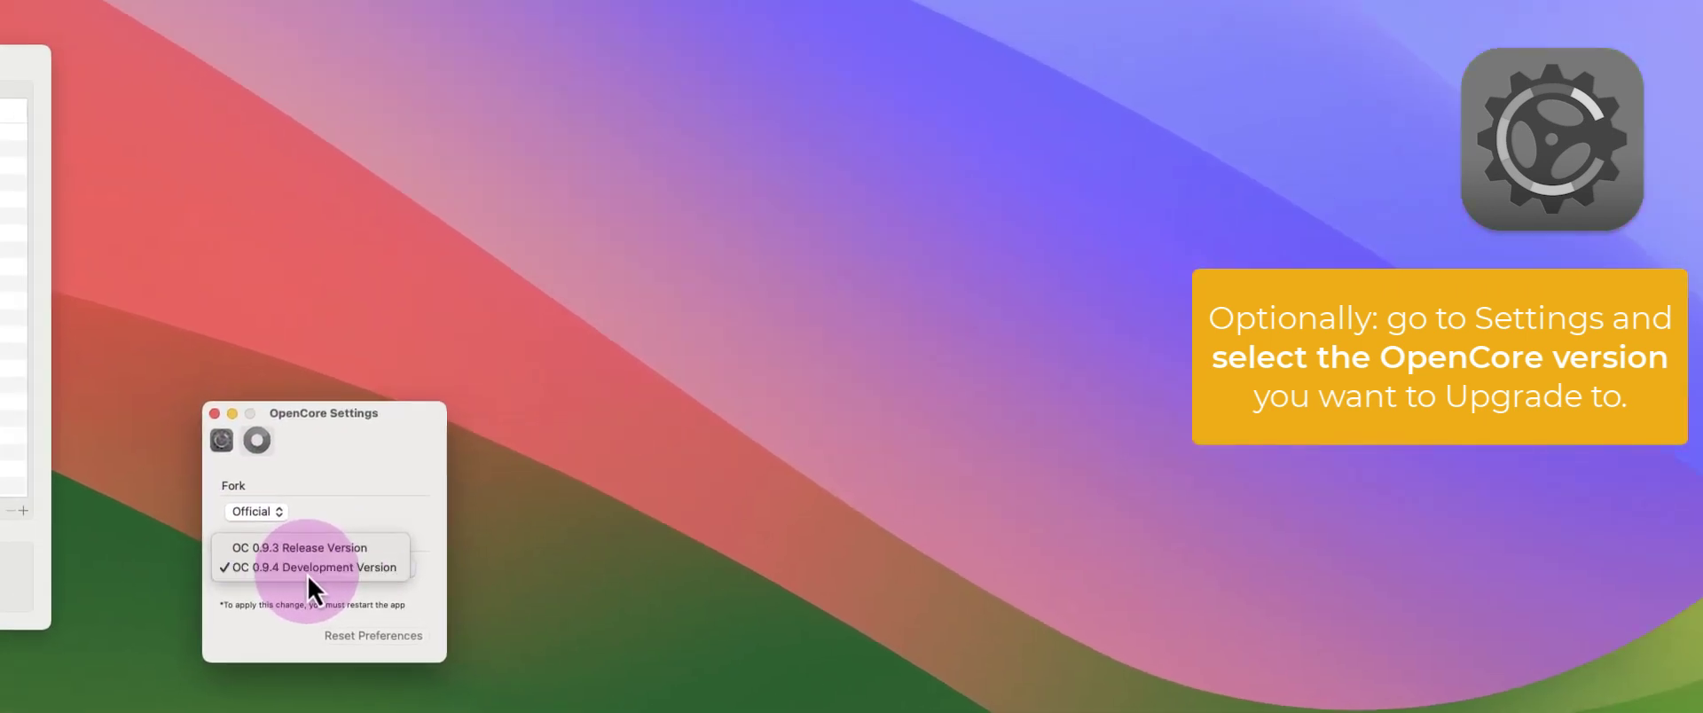
left_click(307, 567)
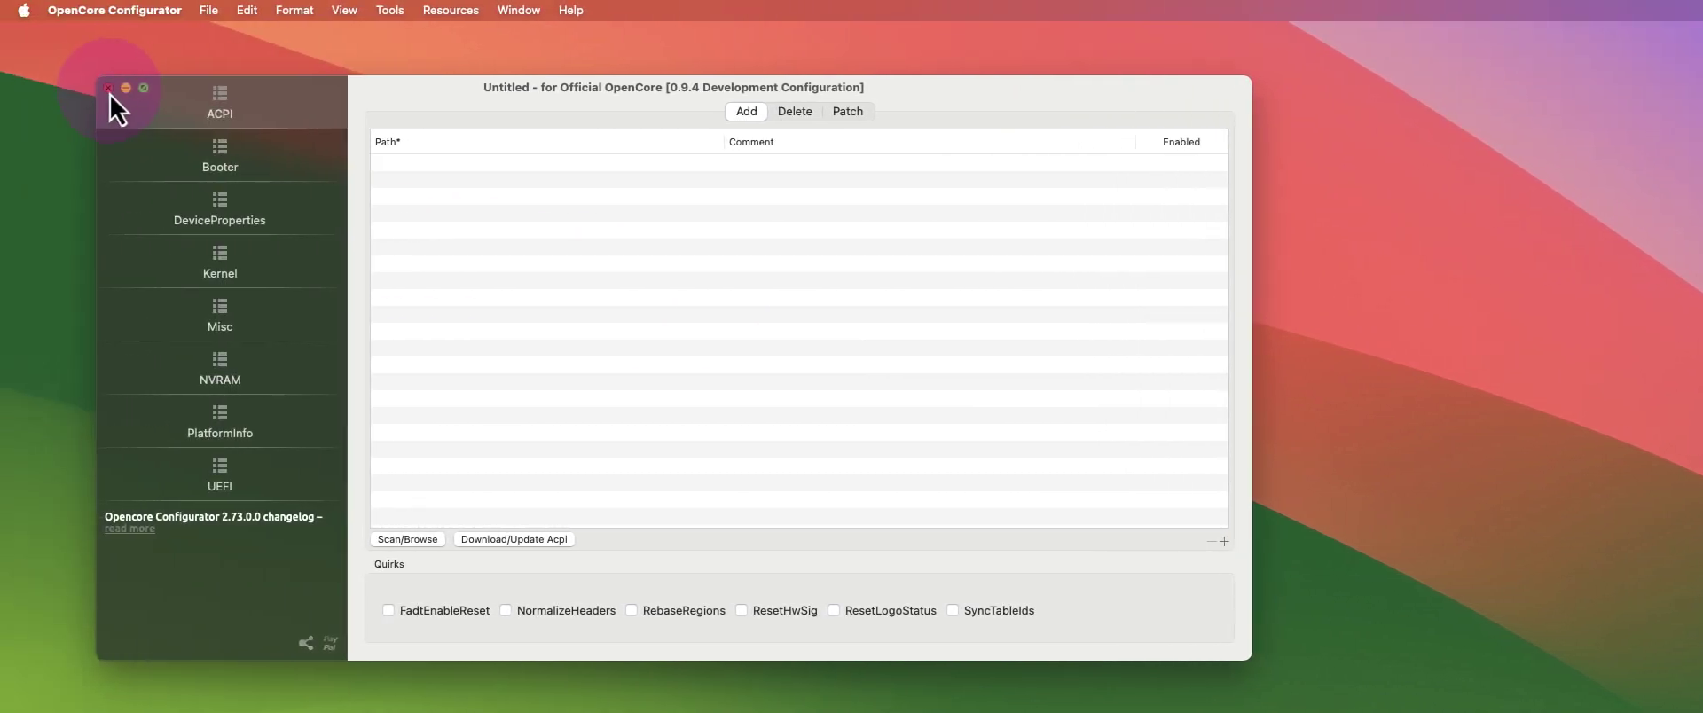
left_click(110, 92)
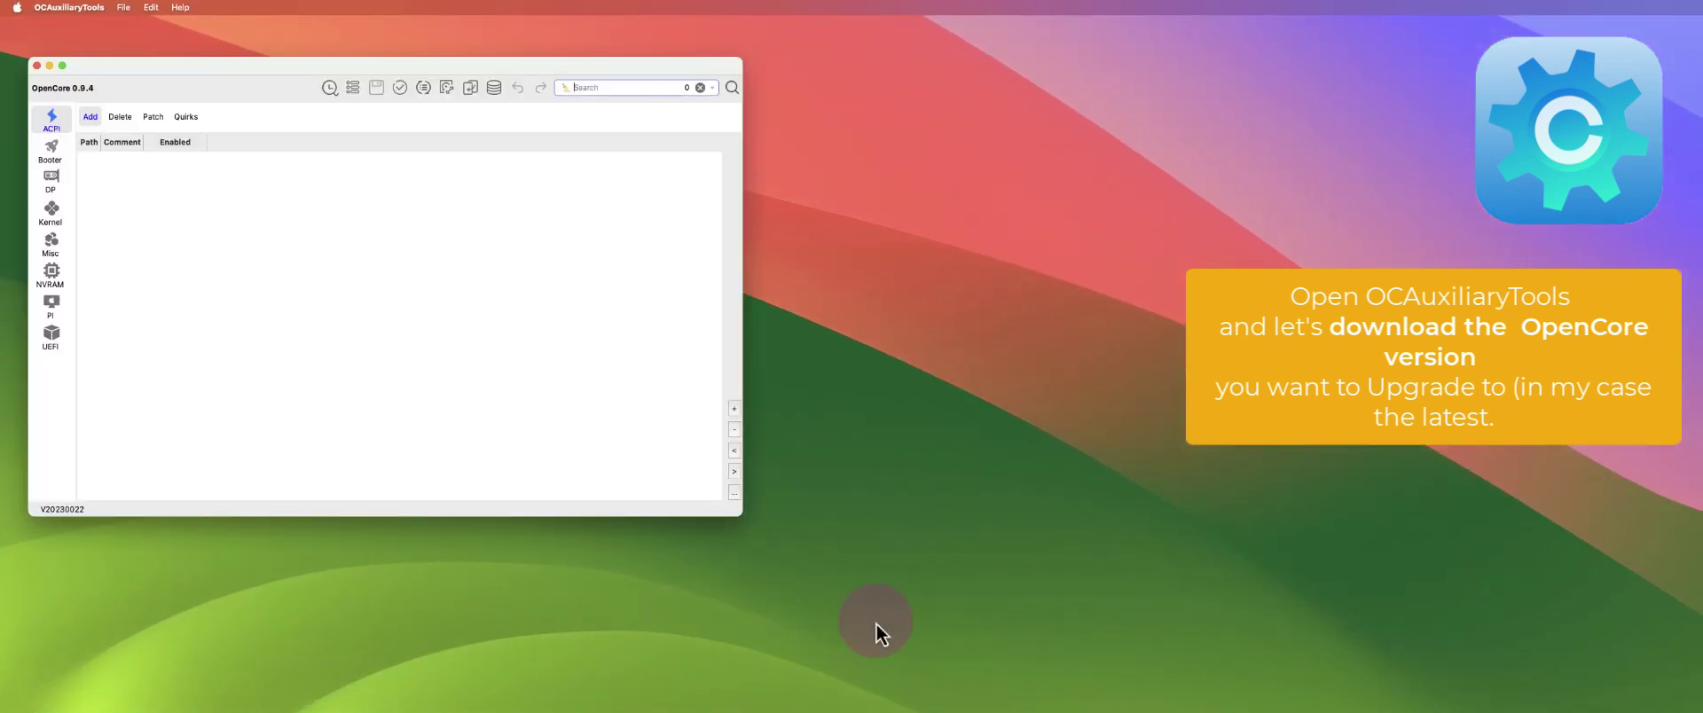
Step: In OCAuxiliaryTools, open the OpenCore and kexts upgrade window and choose Latest Version as the OpenCore version
left_click(108, 67)
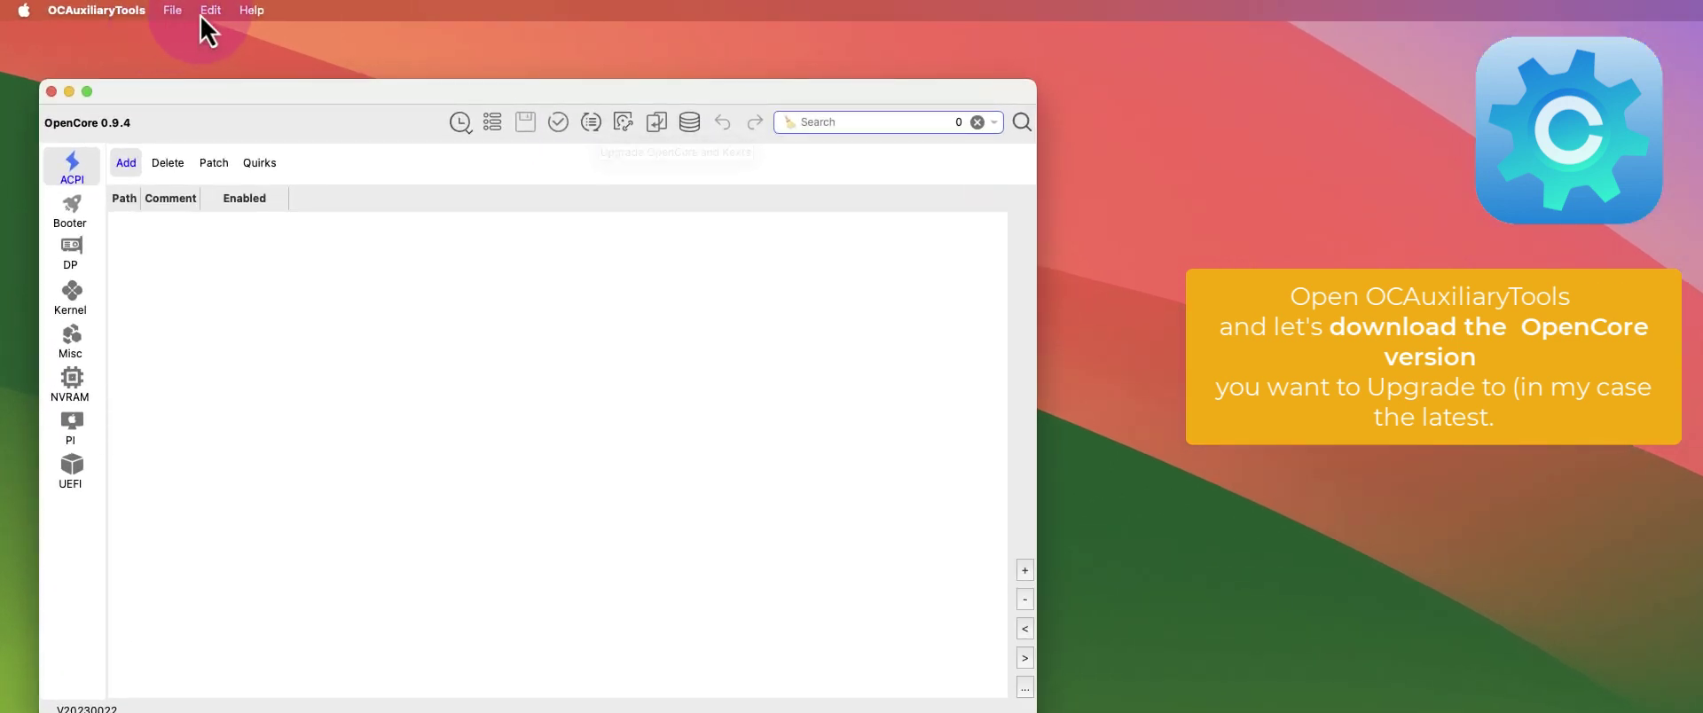
left_click(151, 7)
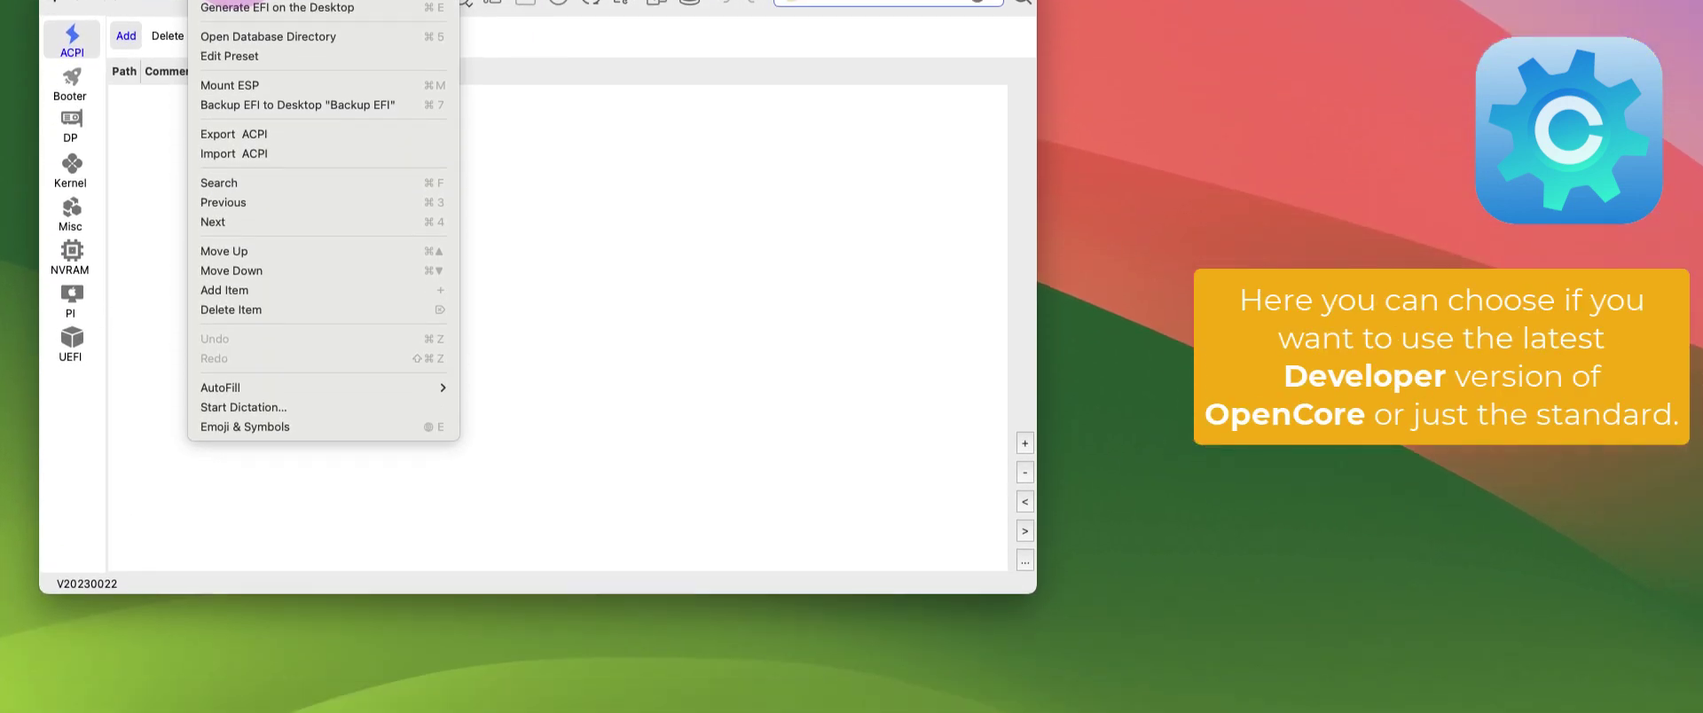
left_click(236, 83)
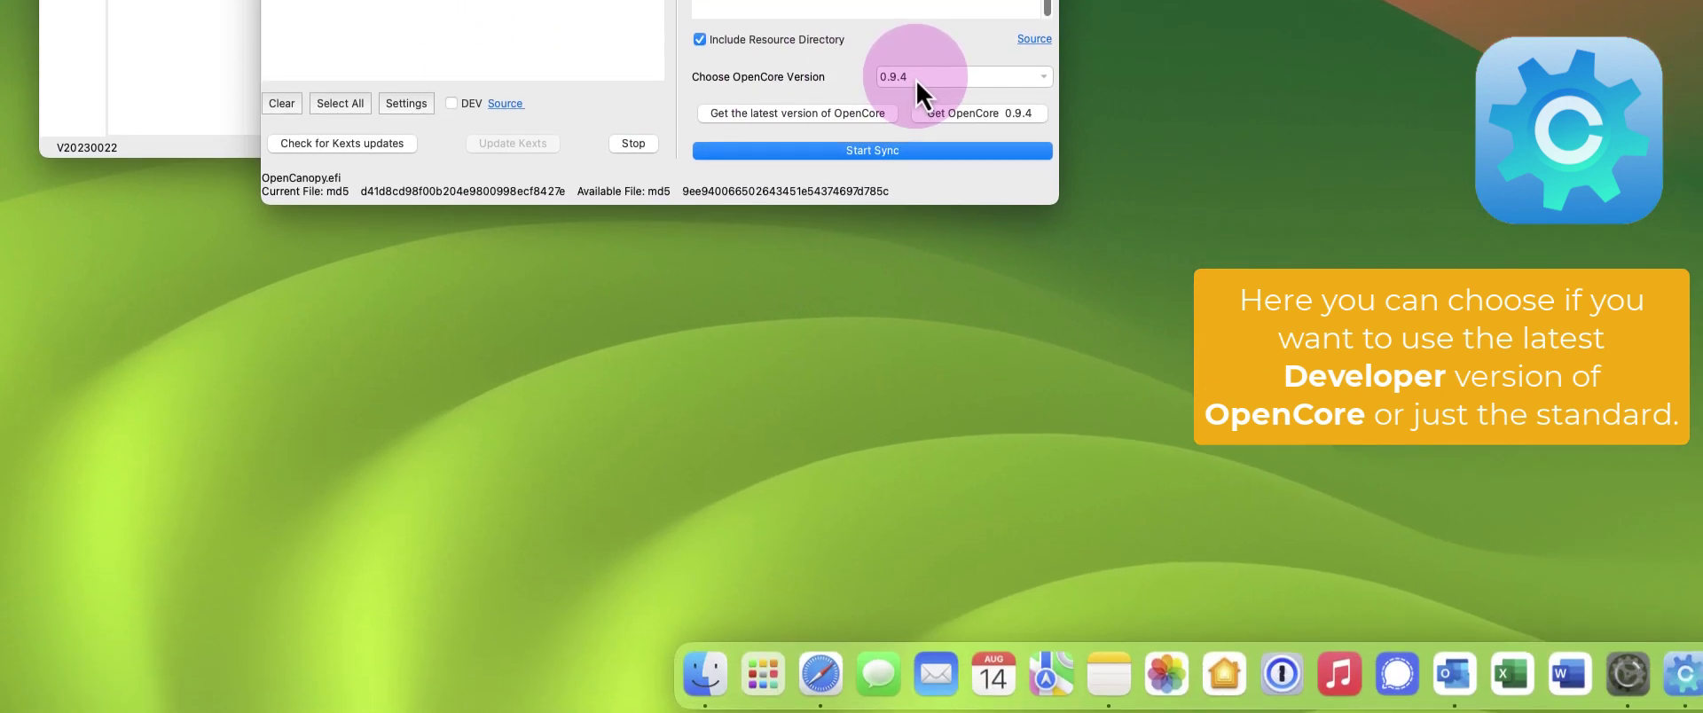
left_click(915, 453)
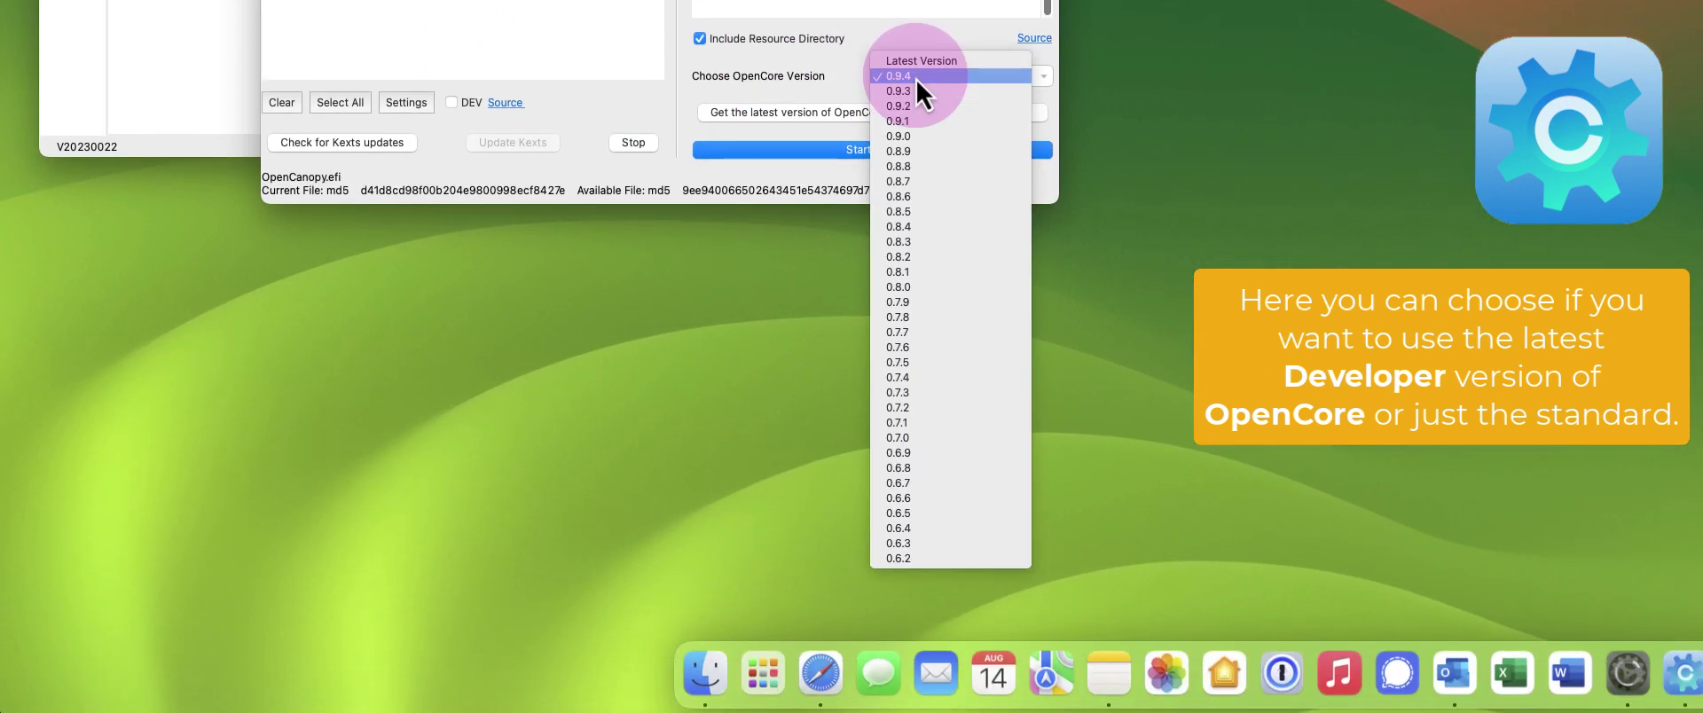
left_click(925, 62)
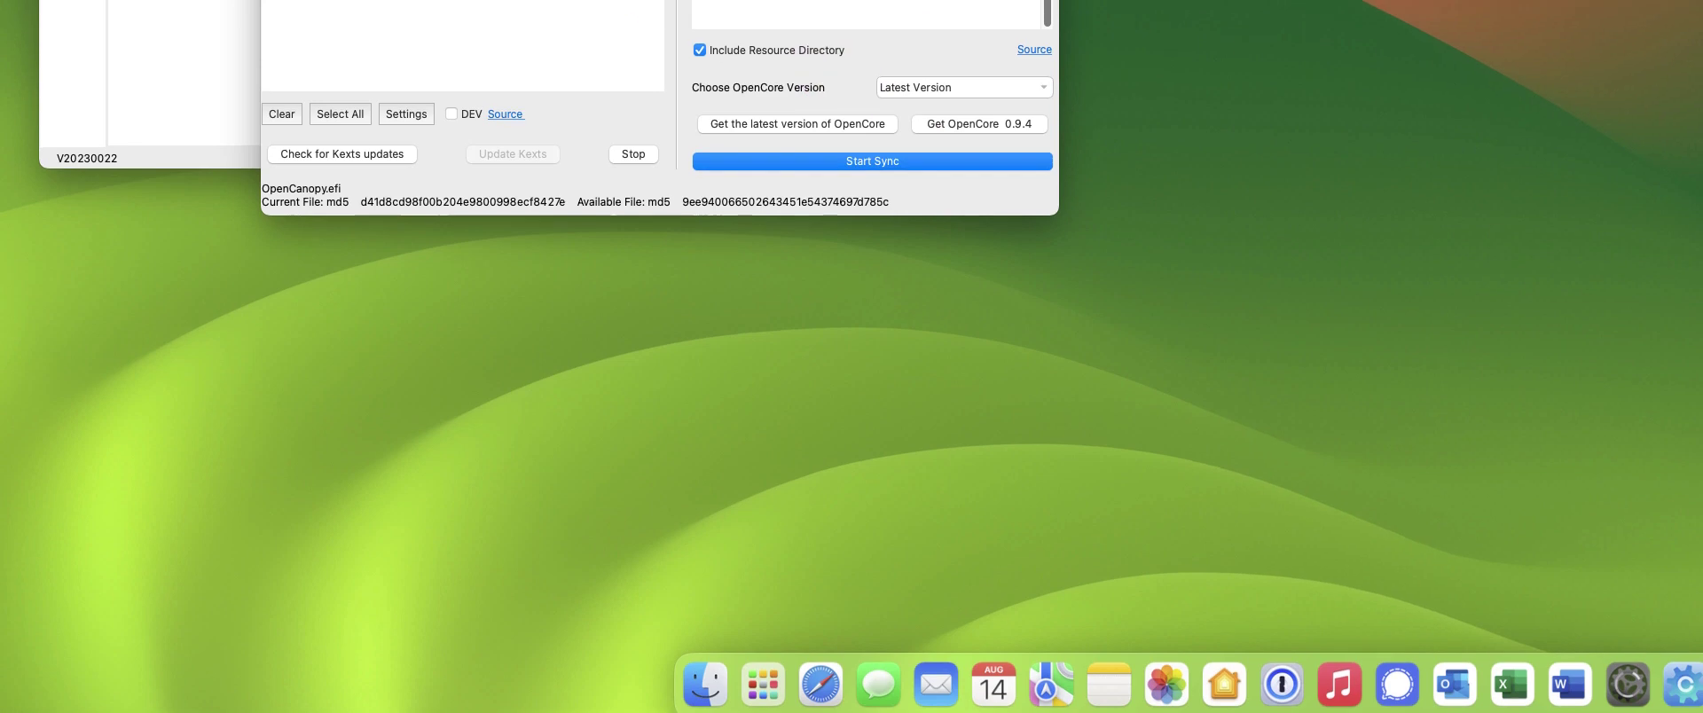
left_click(274, 26)
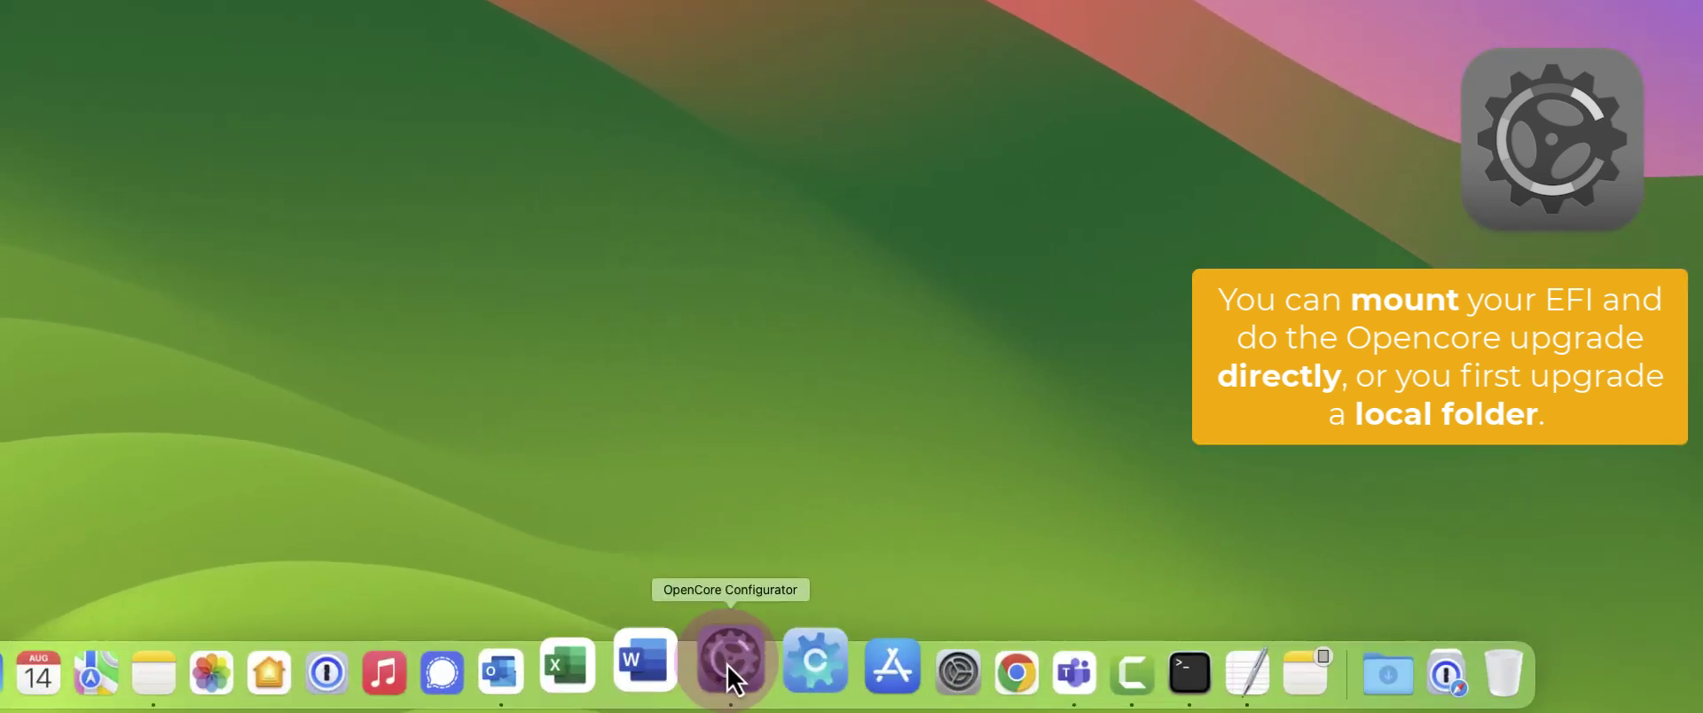
Step: Switch to OpenCore Configurator and mount the EFI-WD_-164 partition, authorizing it with the account password
left_click(727, 663)
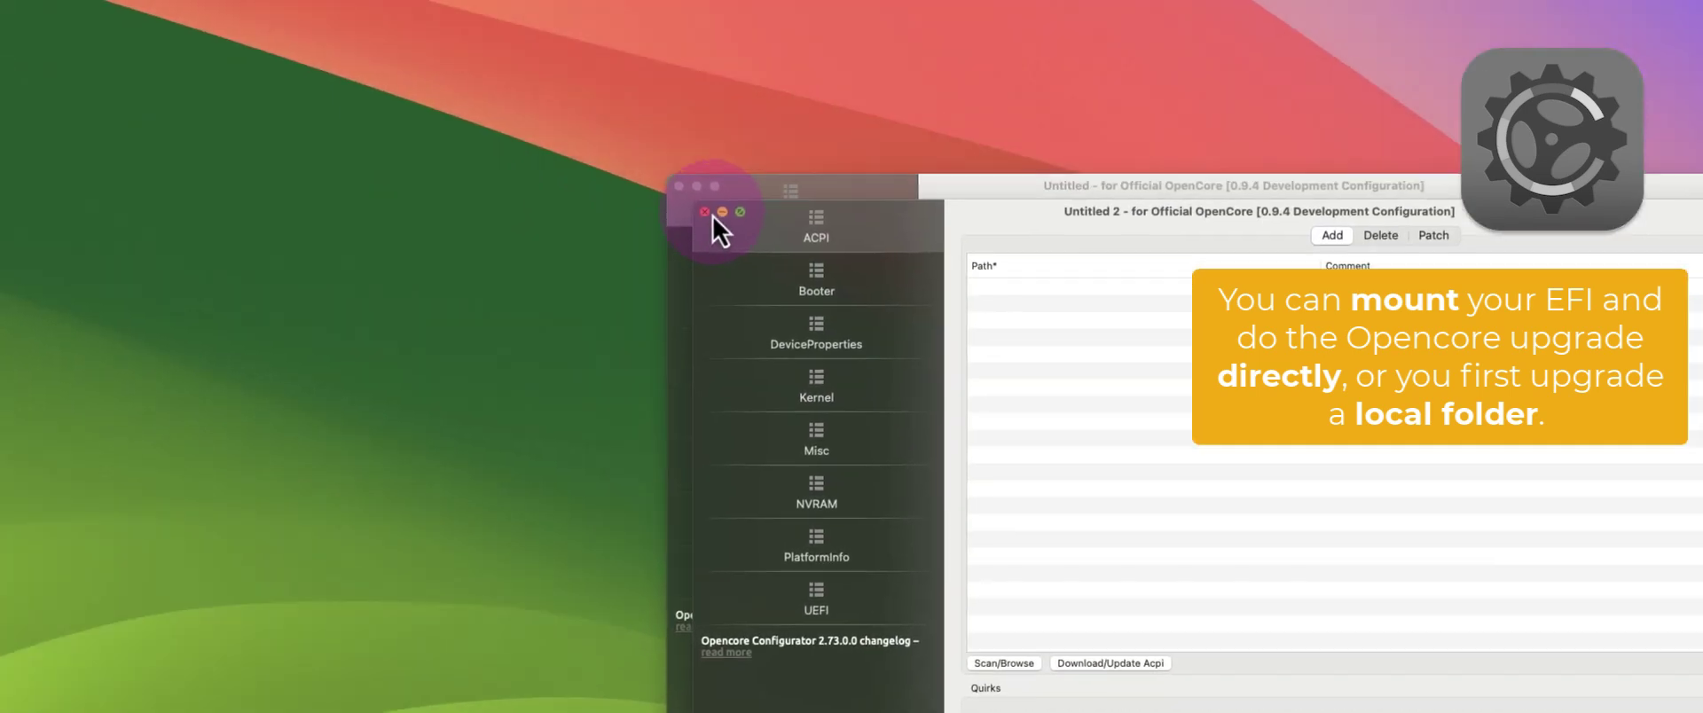
left_click_drag(711, 216, 1002, 401)
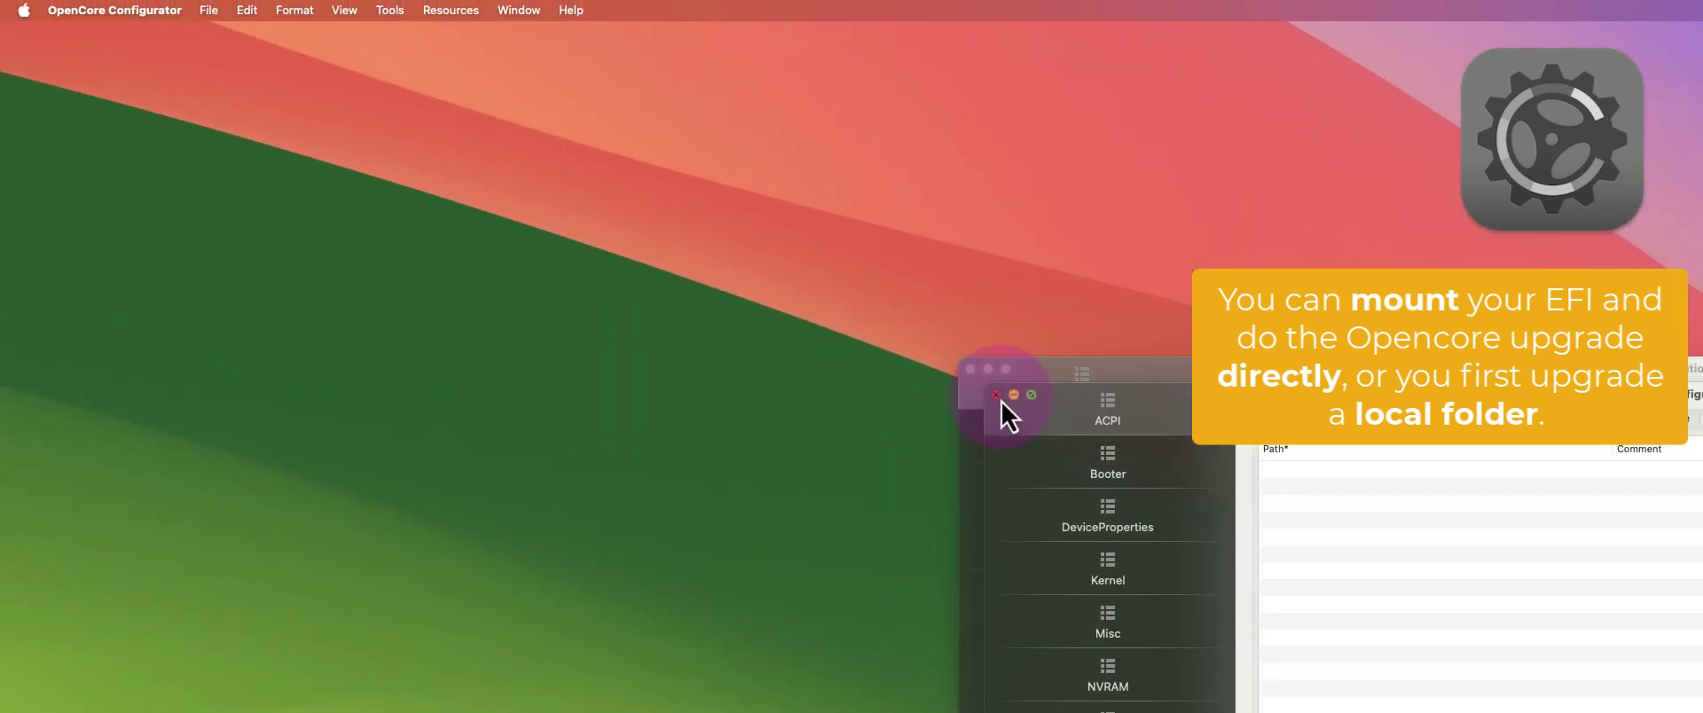
left_click(391, 11)
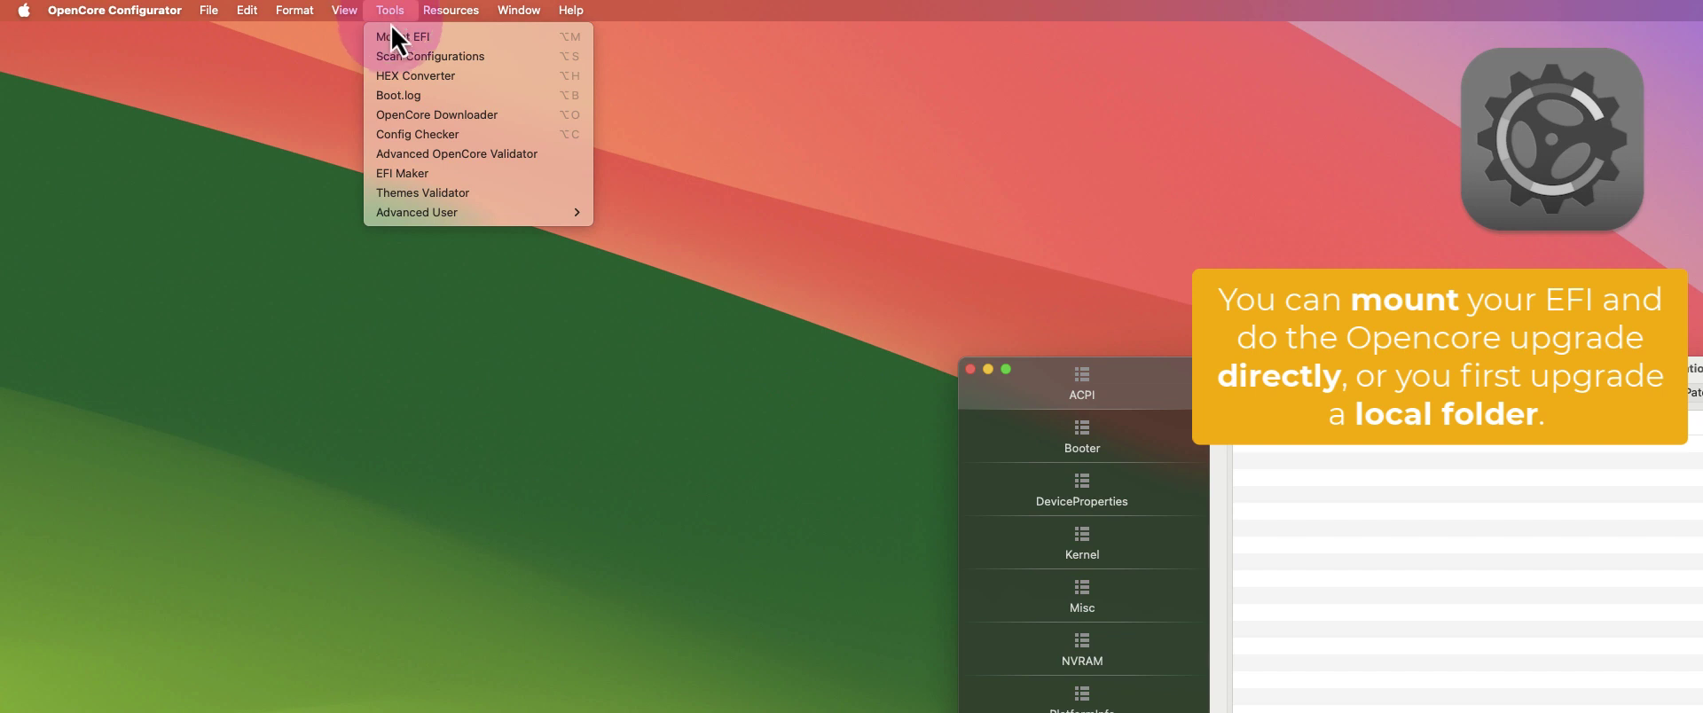
left_click(463, 40)
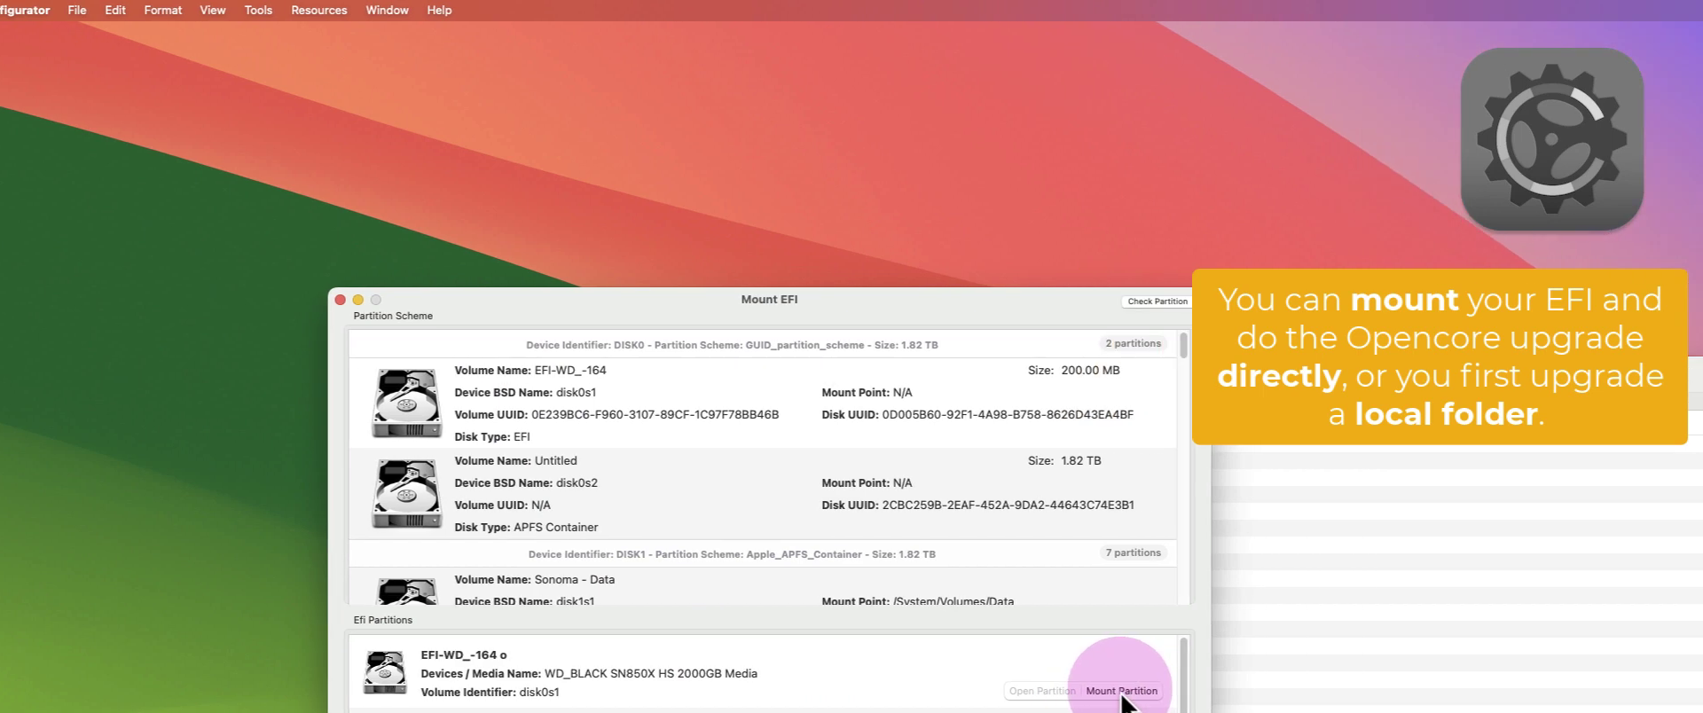
left_click(1121, 691)
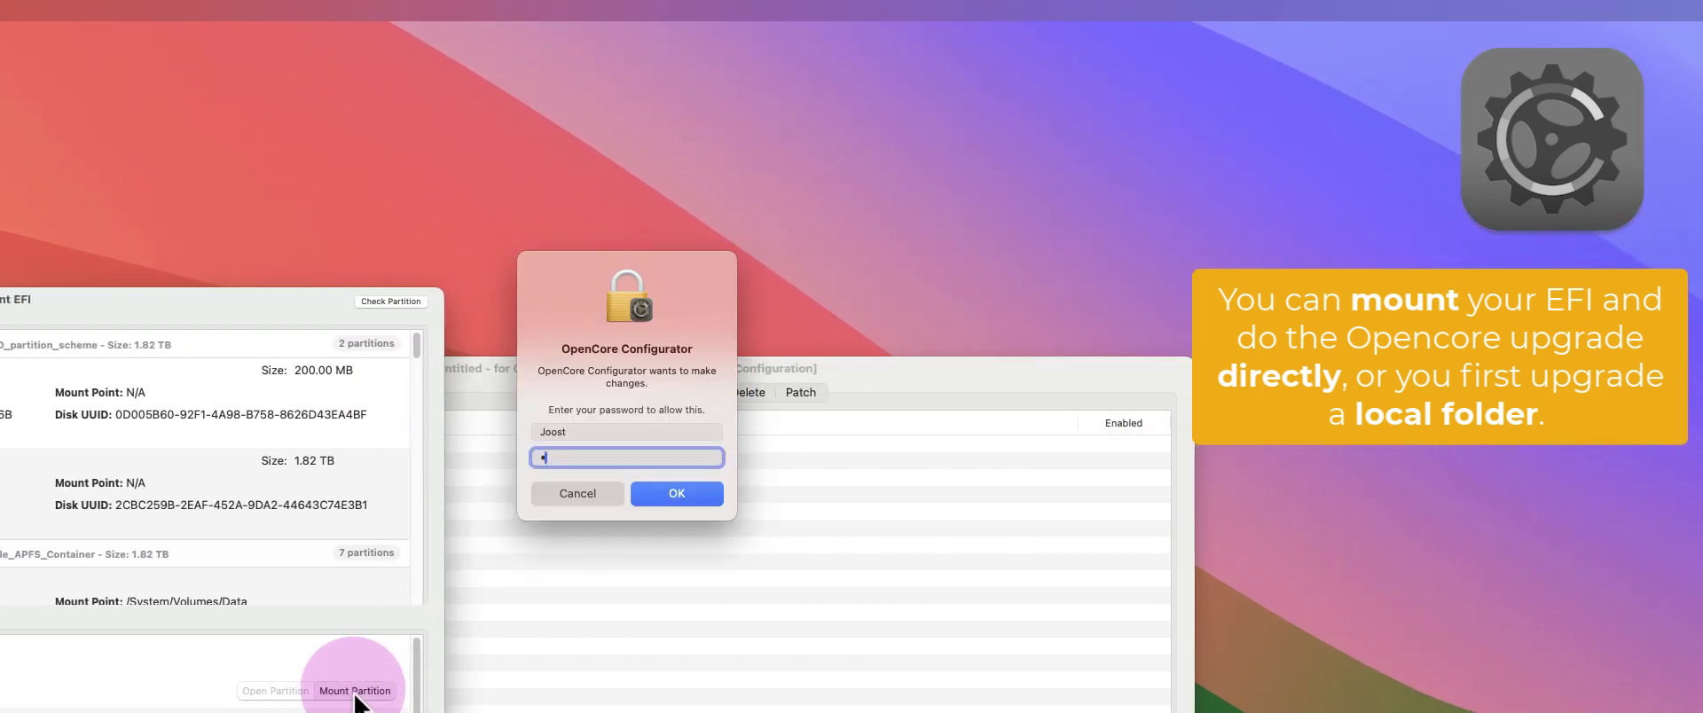
key("Return")
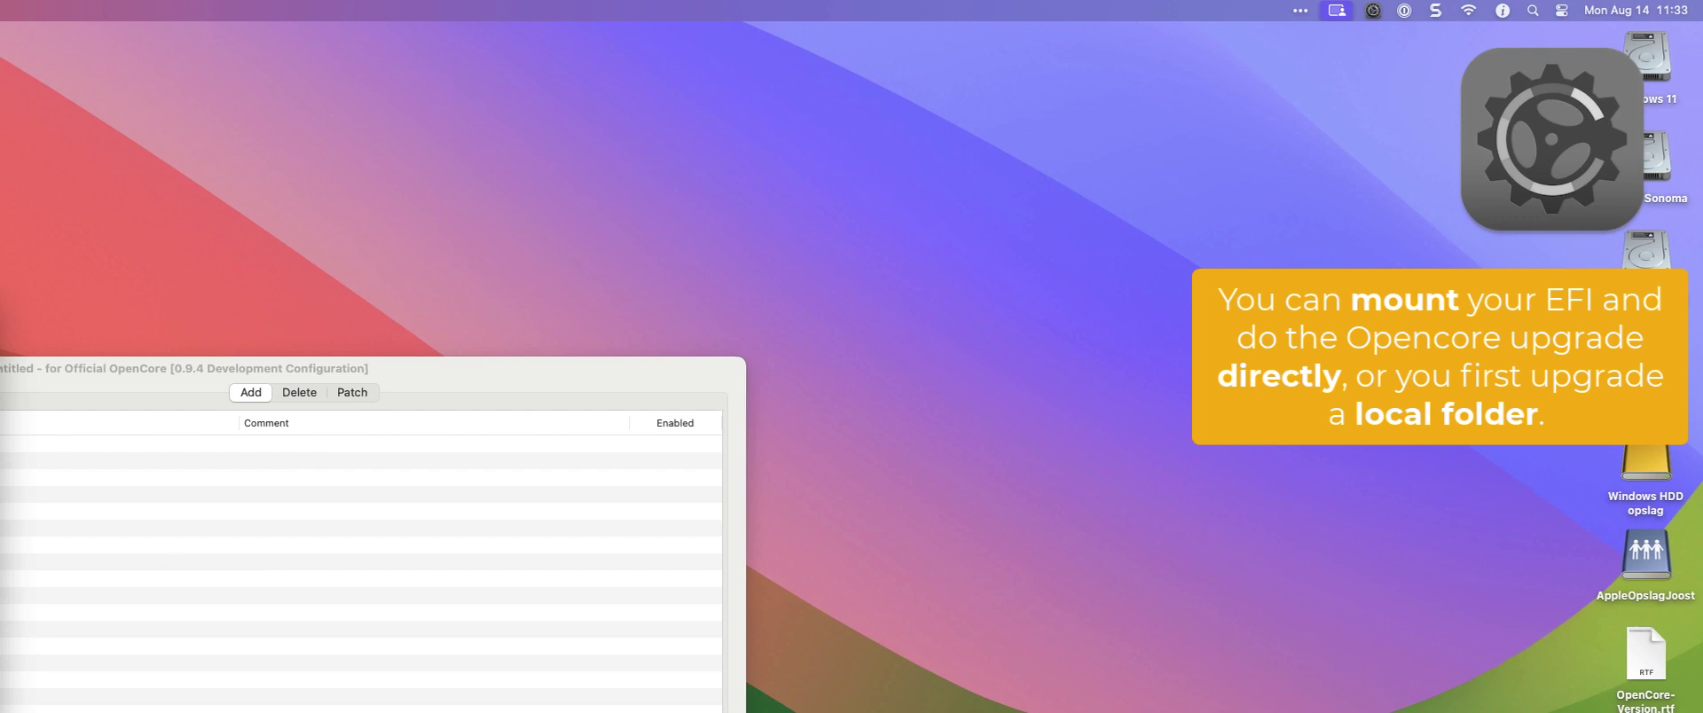
Step: Inspect the OC folder on the mounted EFI partition and the applications offered for config.plist, and unmount the partition
left_click(93, 691)
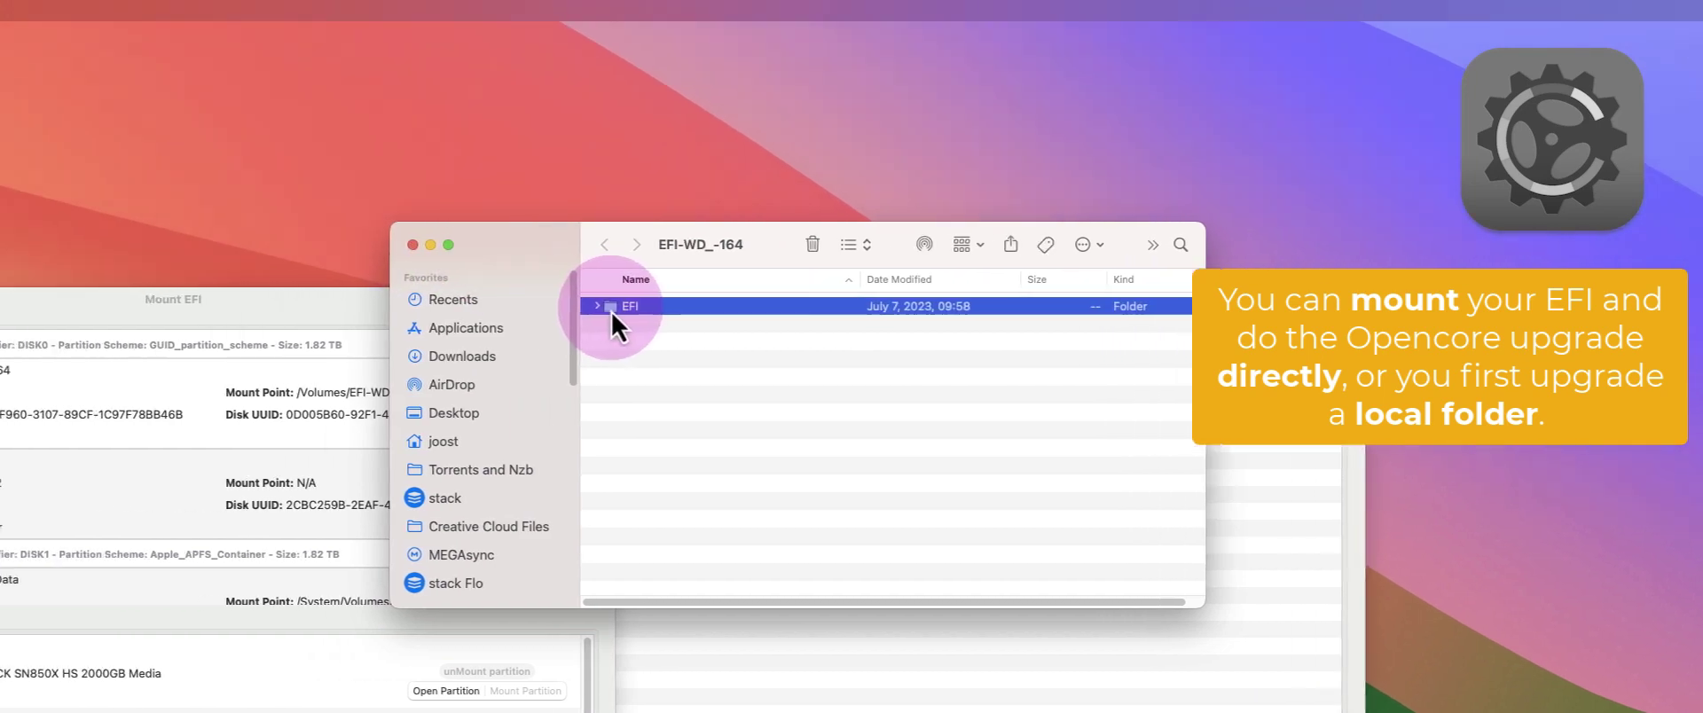
double_click(452, 306)
double_click(910, 326)
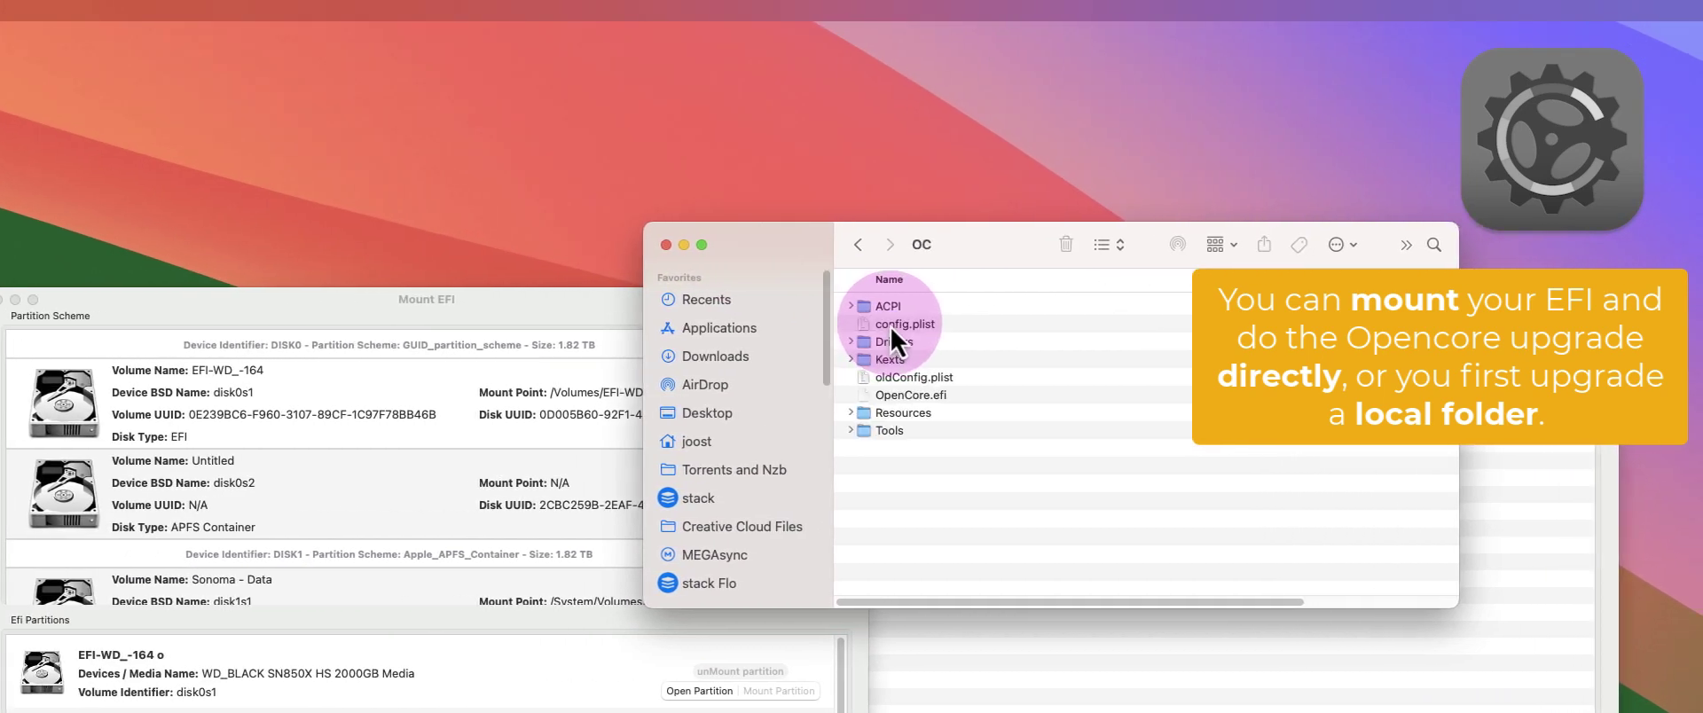
right_click(917, 325)
mouse_move(603, 352)
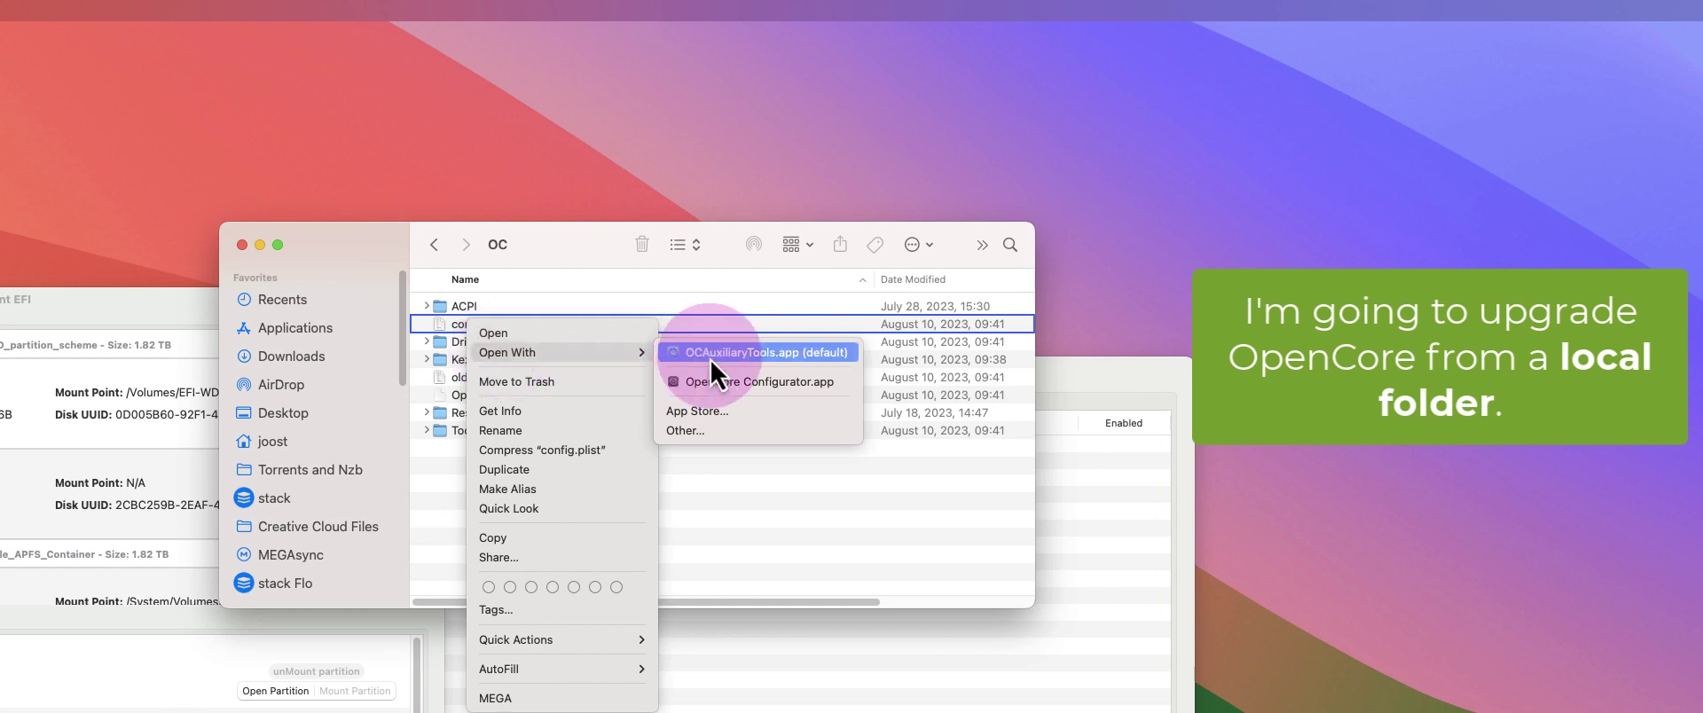
left_click(242, 245)
left_click(243, 245)
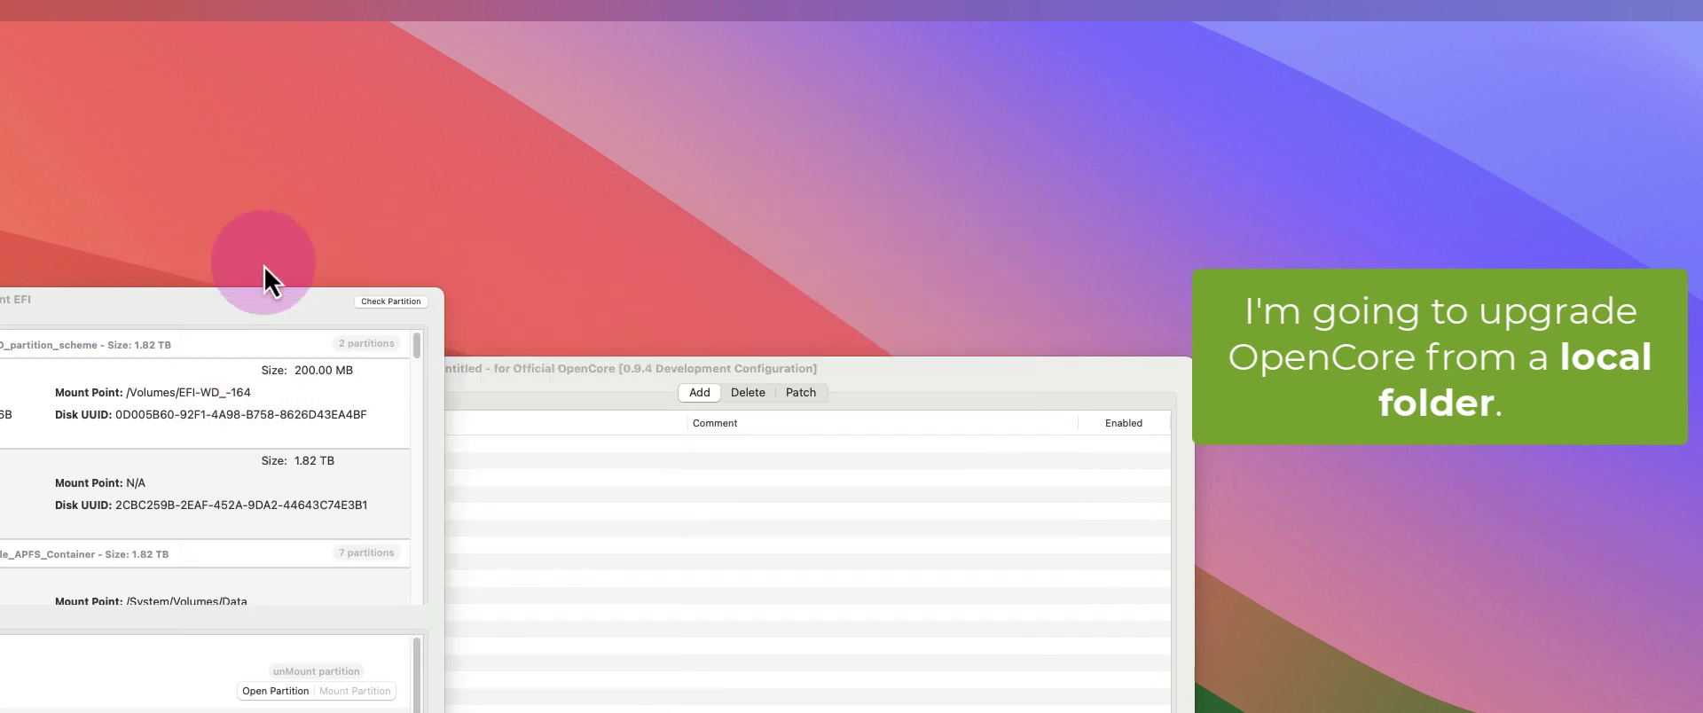
left_click(298, 671)
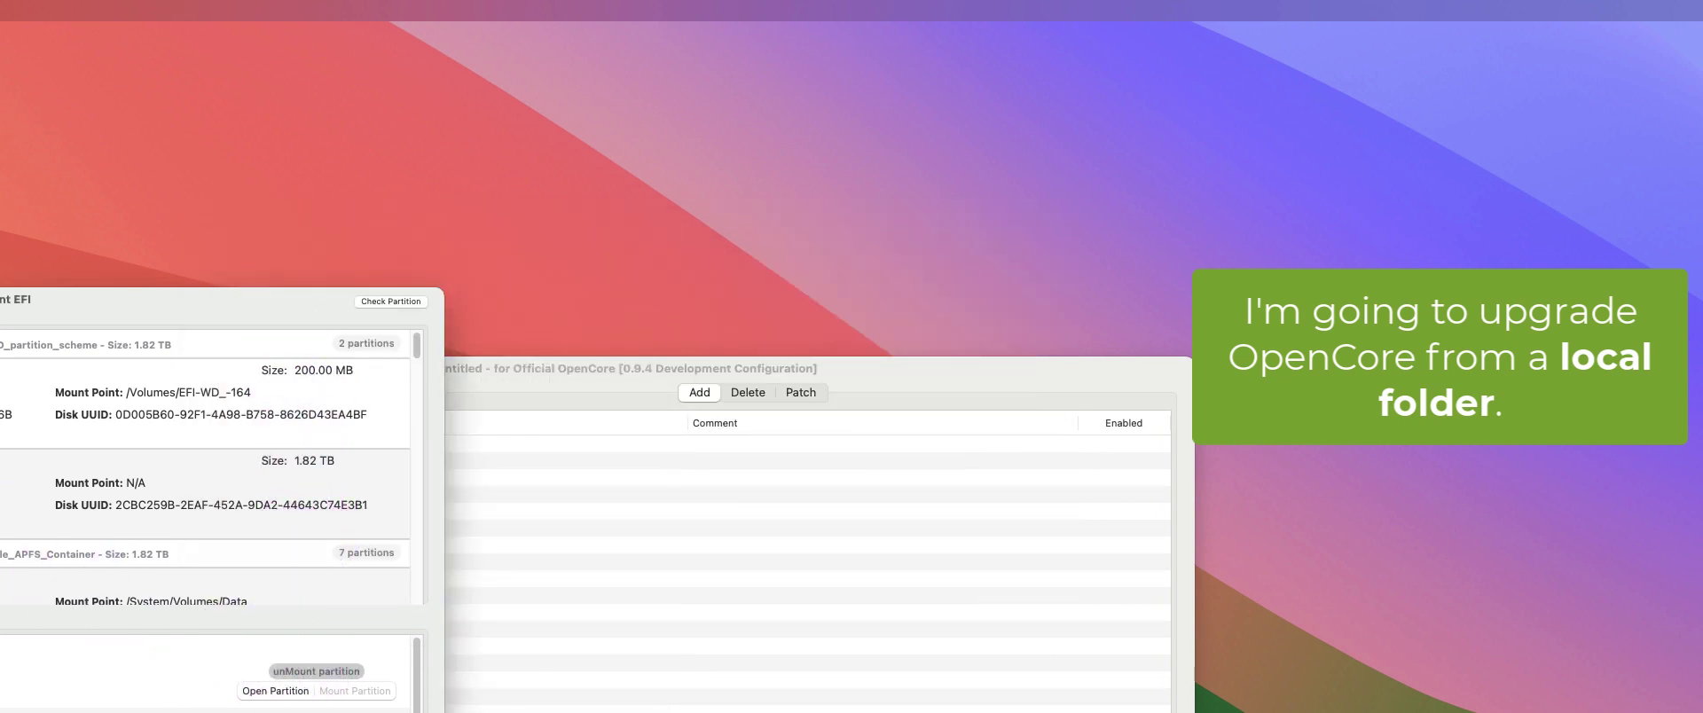
Step: Open the local EFI folder and open the config.plist in its OC folder with OCAuxiliaryTools
key("F11")
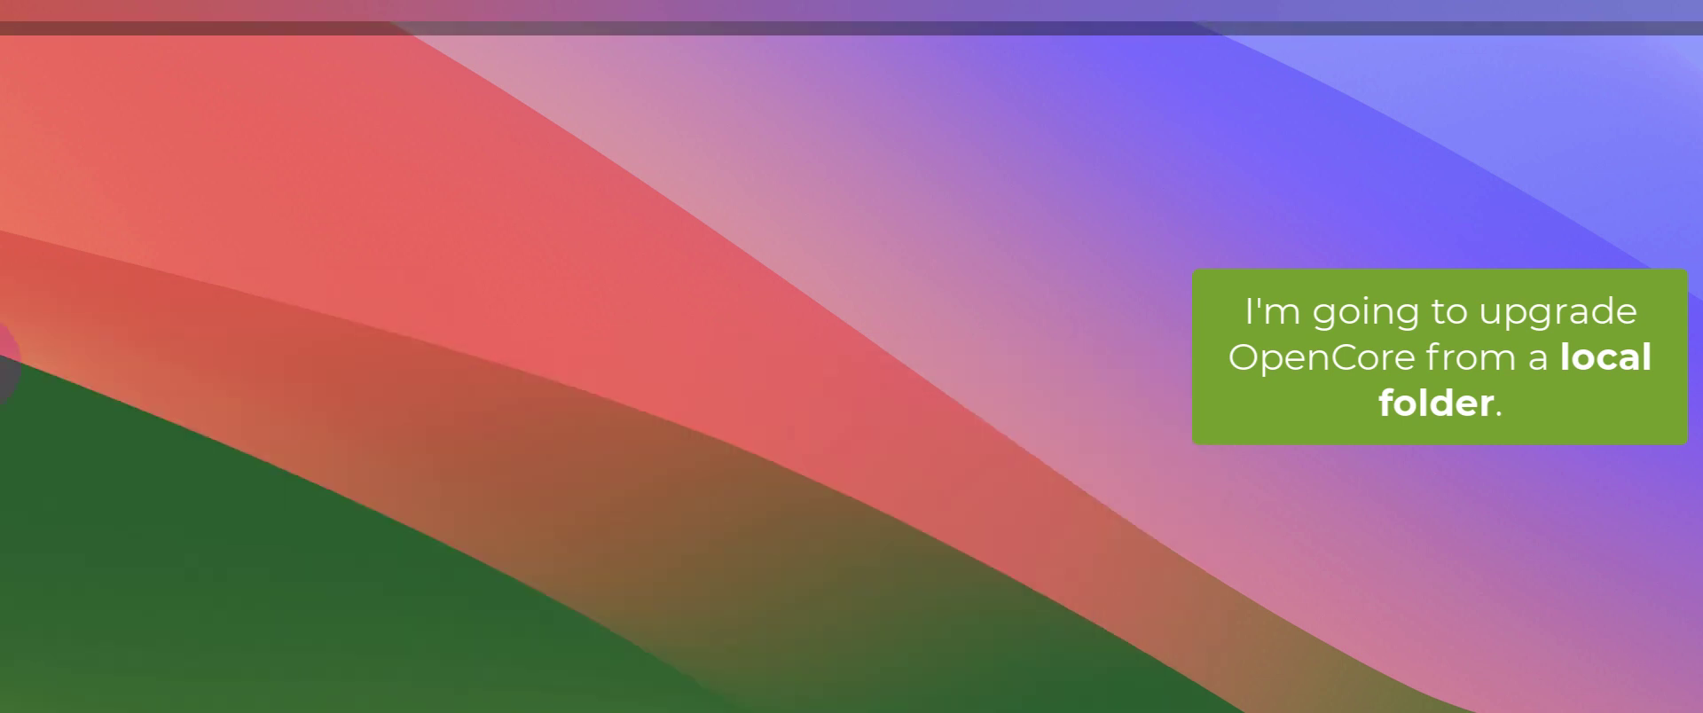
key("F11")
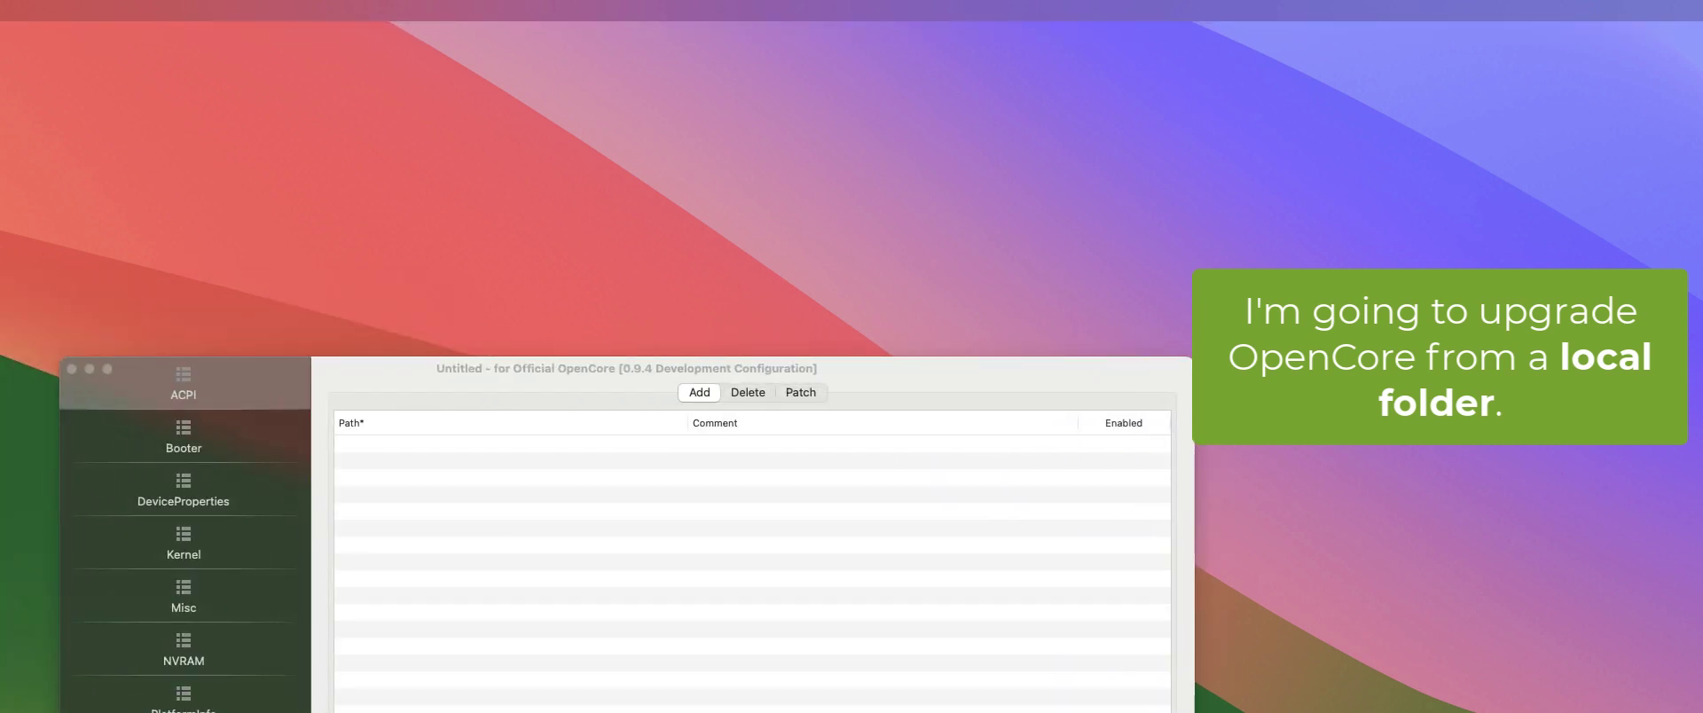
double_click(477, 306)
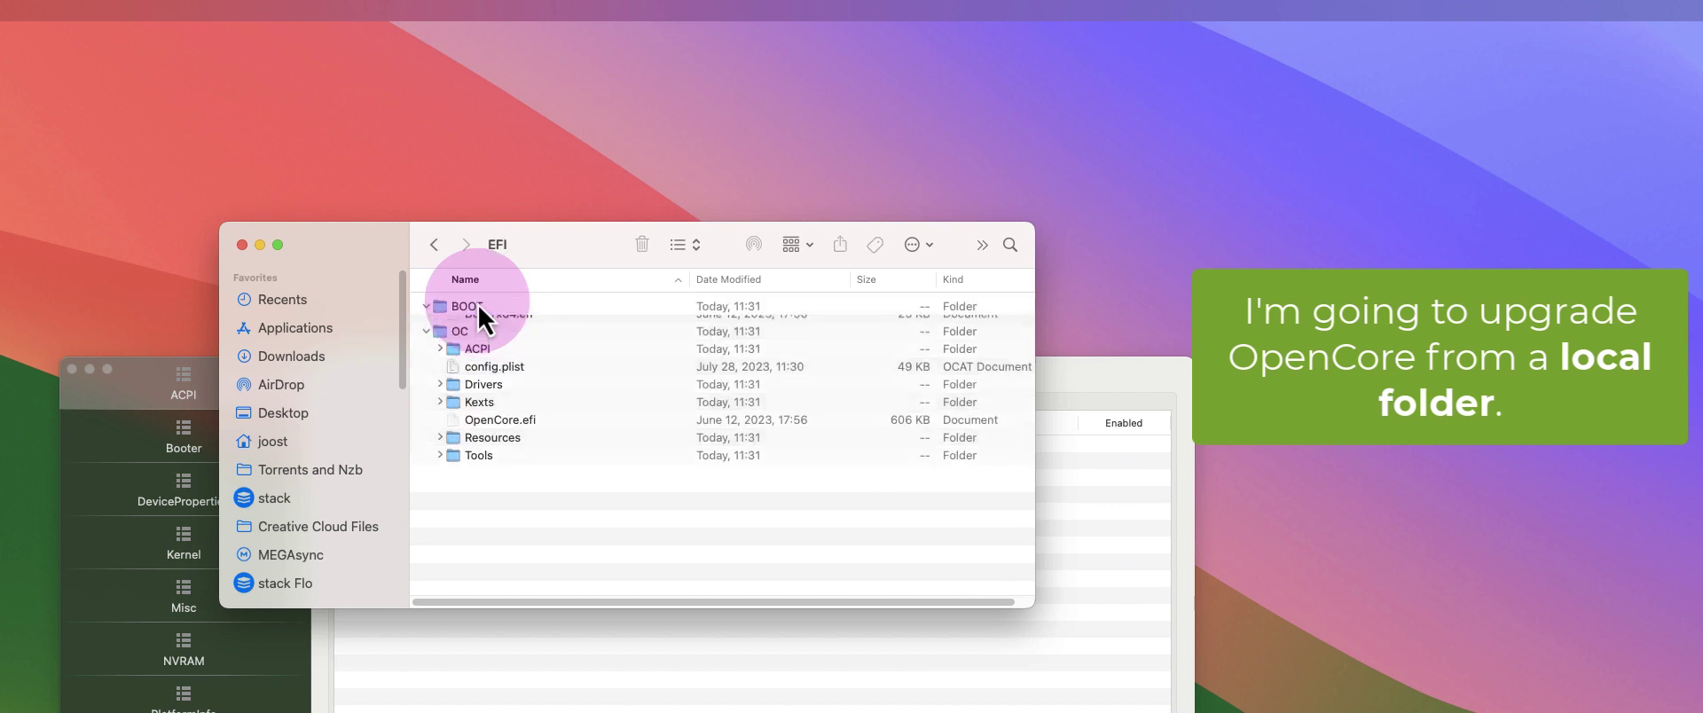
right_click(488, 379)
mouse_move(527, 410)
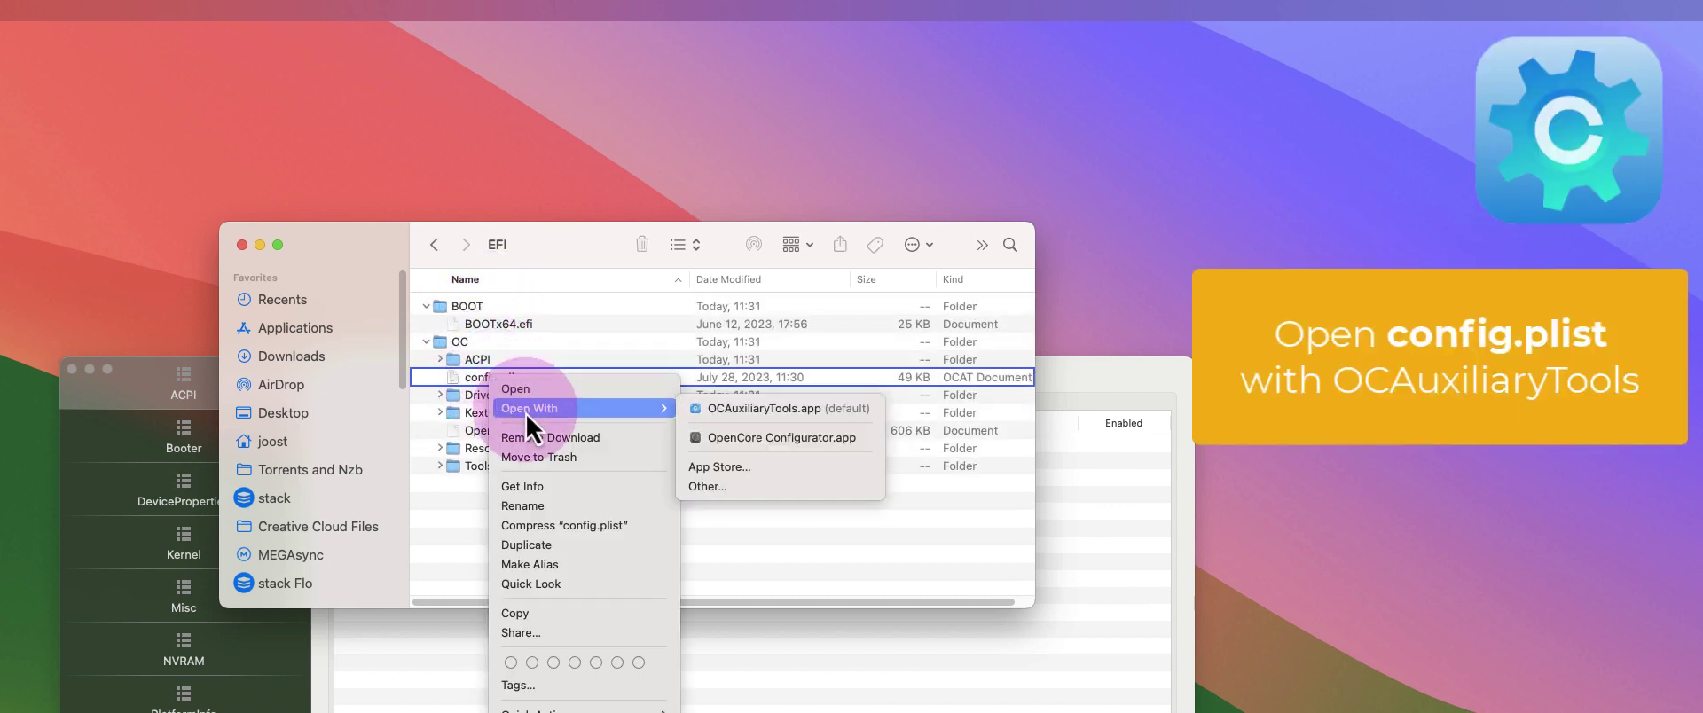
left_click(724, 413)
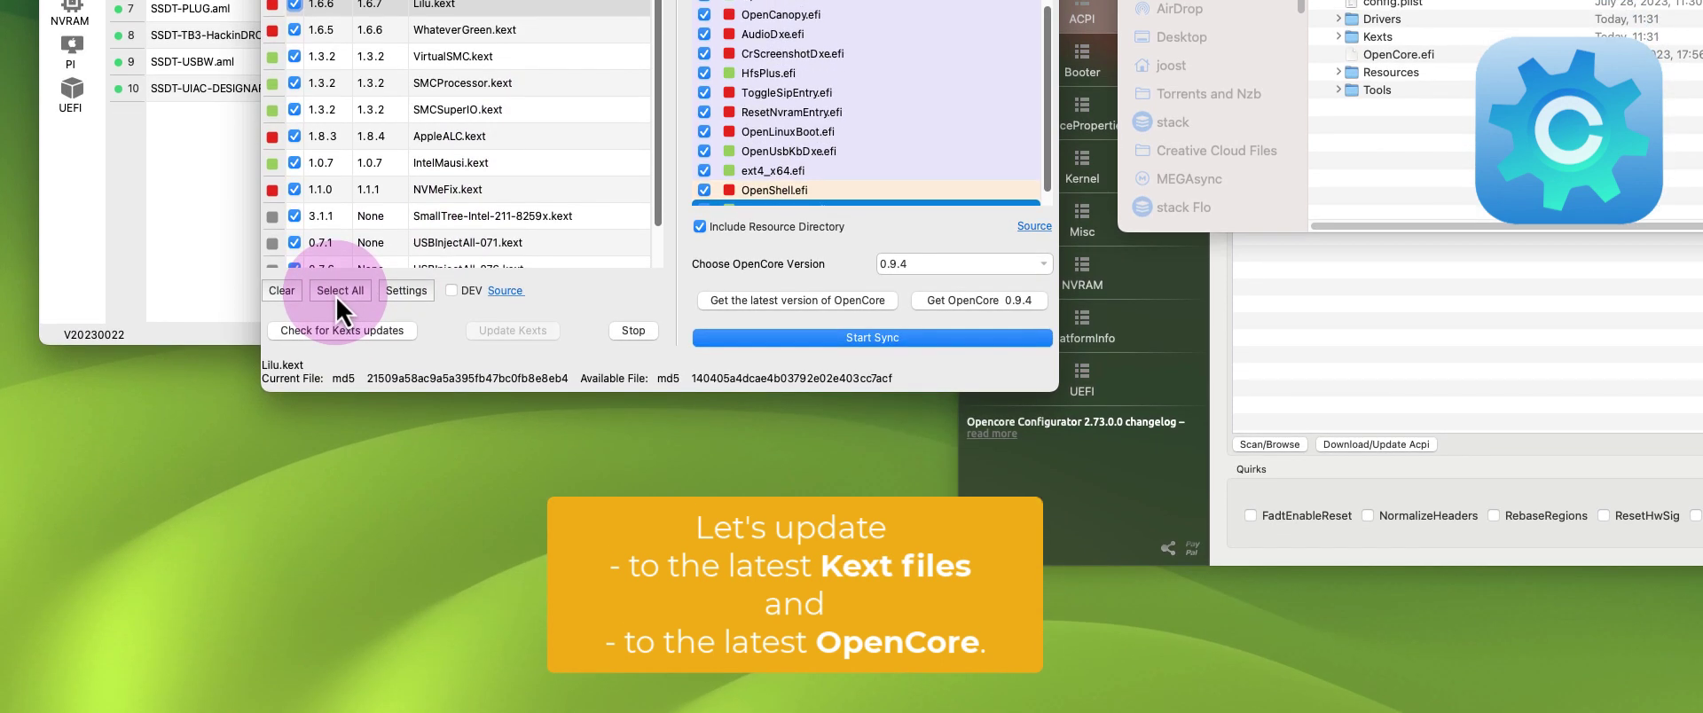
Step: Check for kext updates and update the selected kexts, and set the OpenCore version to Latest Version
left_click(352, 328)
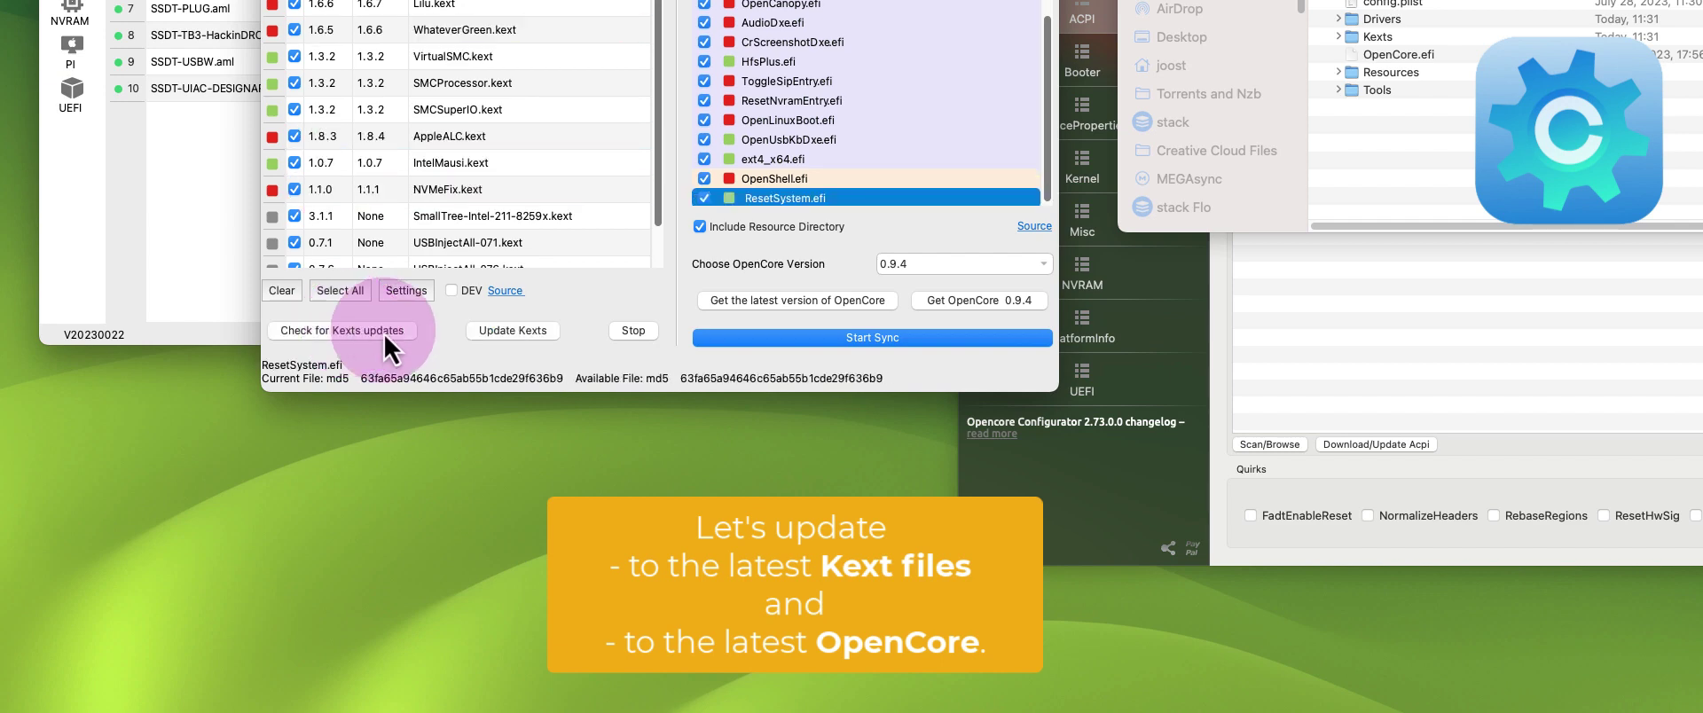
left_click(513, 330)
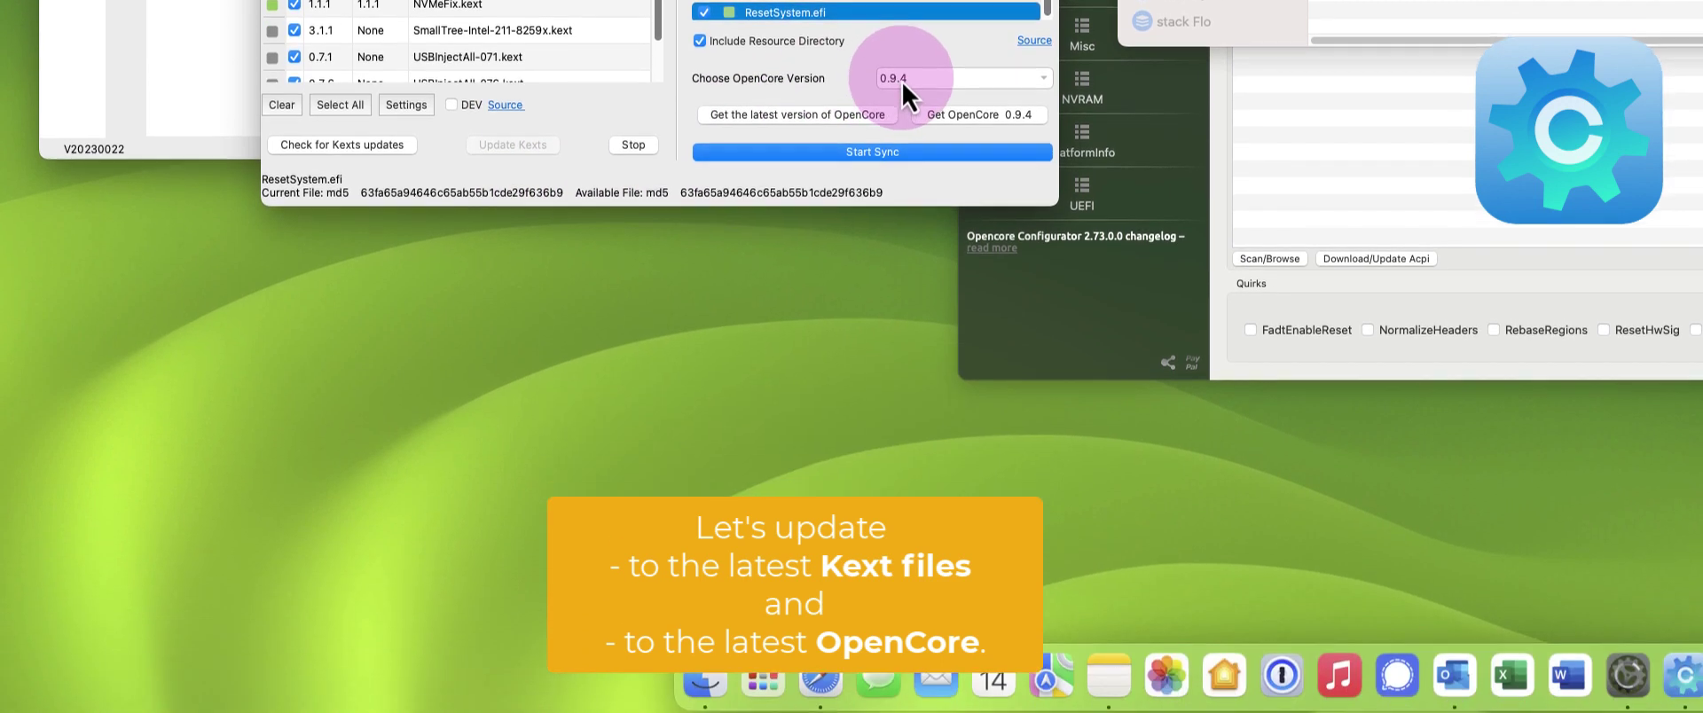
left_click(901, 263)
left_click(908, 62)
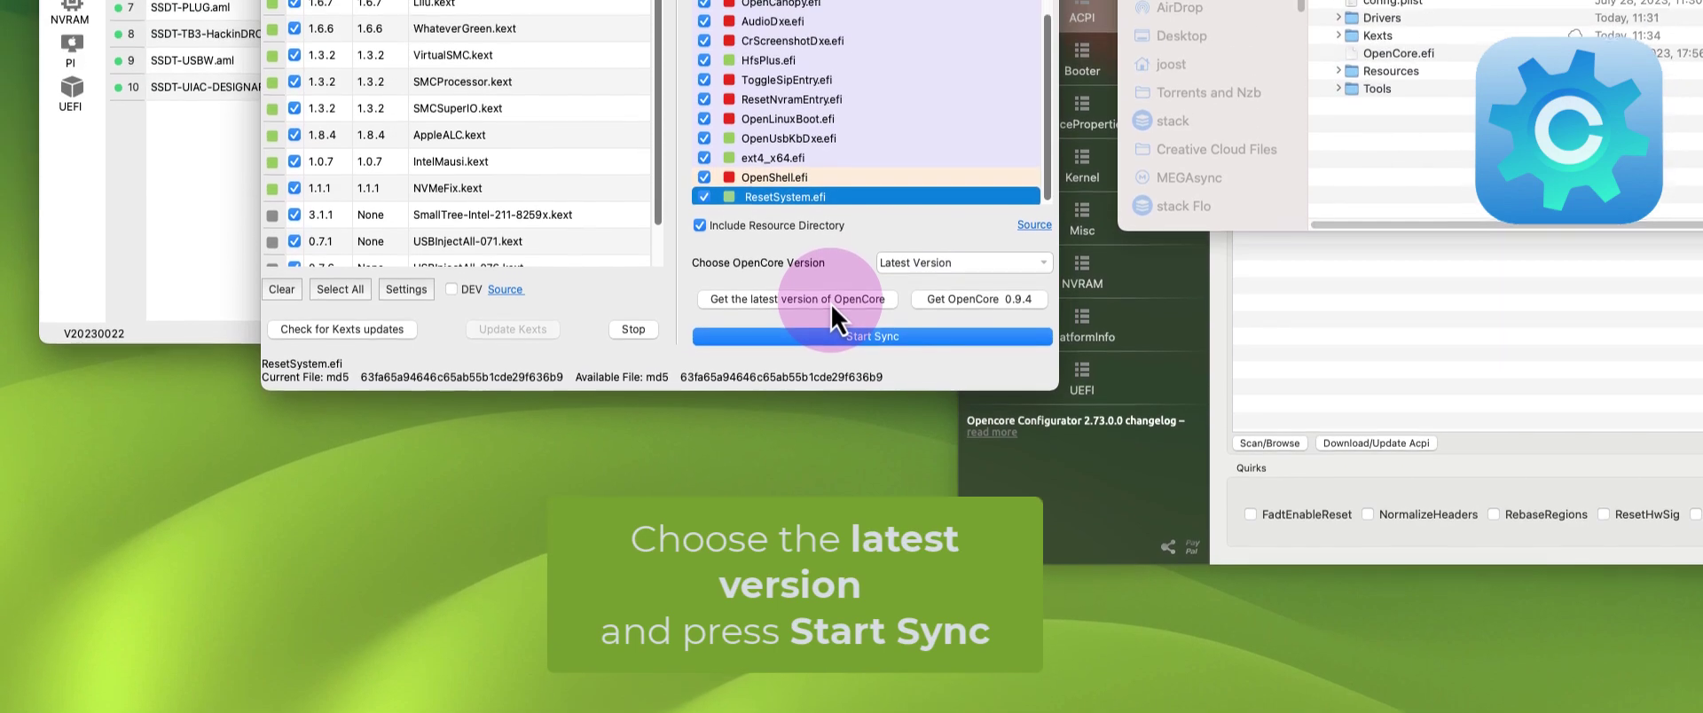
Step: Download the latest version of OpenCore and the OpenCore 0.9.4 release into the database, dismissing both completion notices
left_click(831, 114)
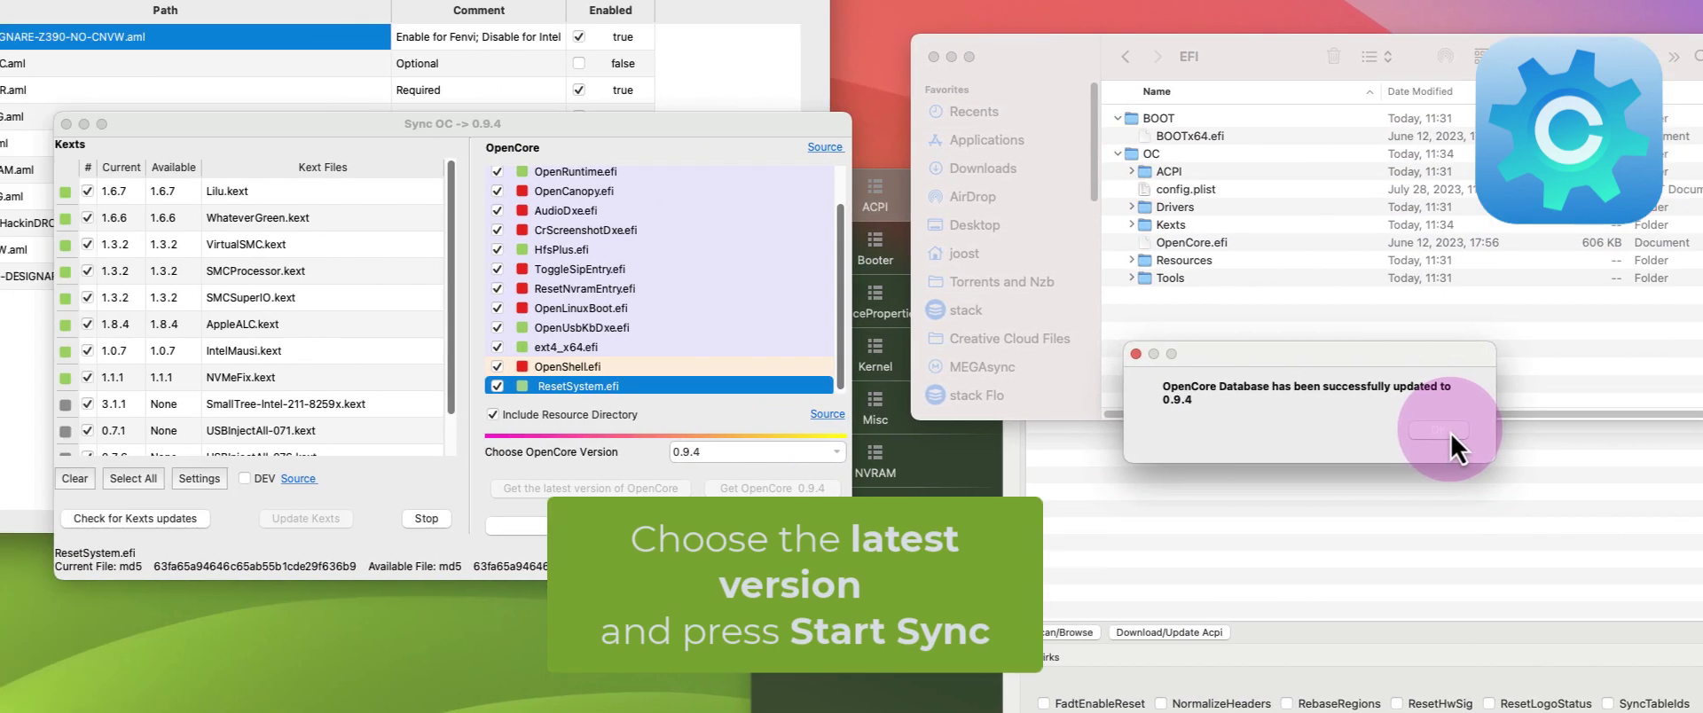
left_click(746, 430)
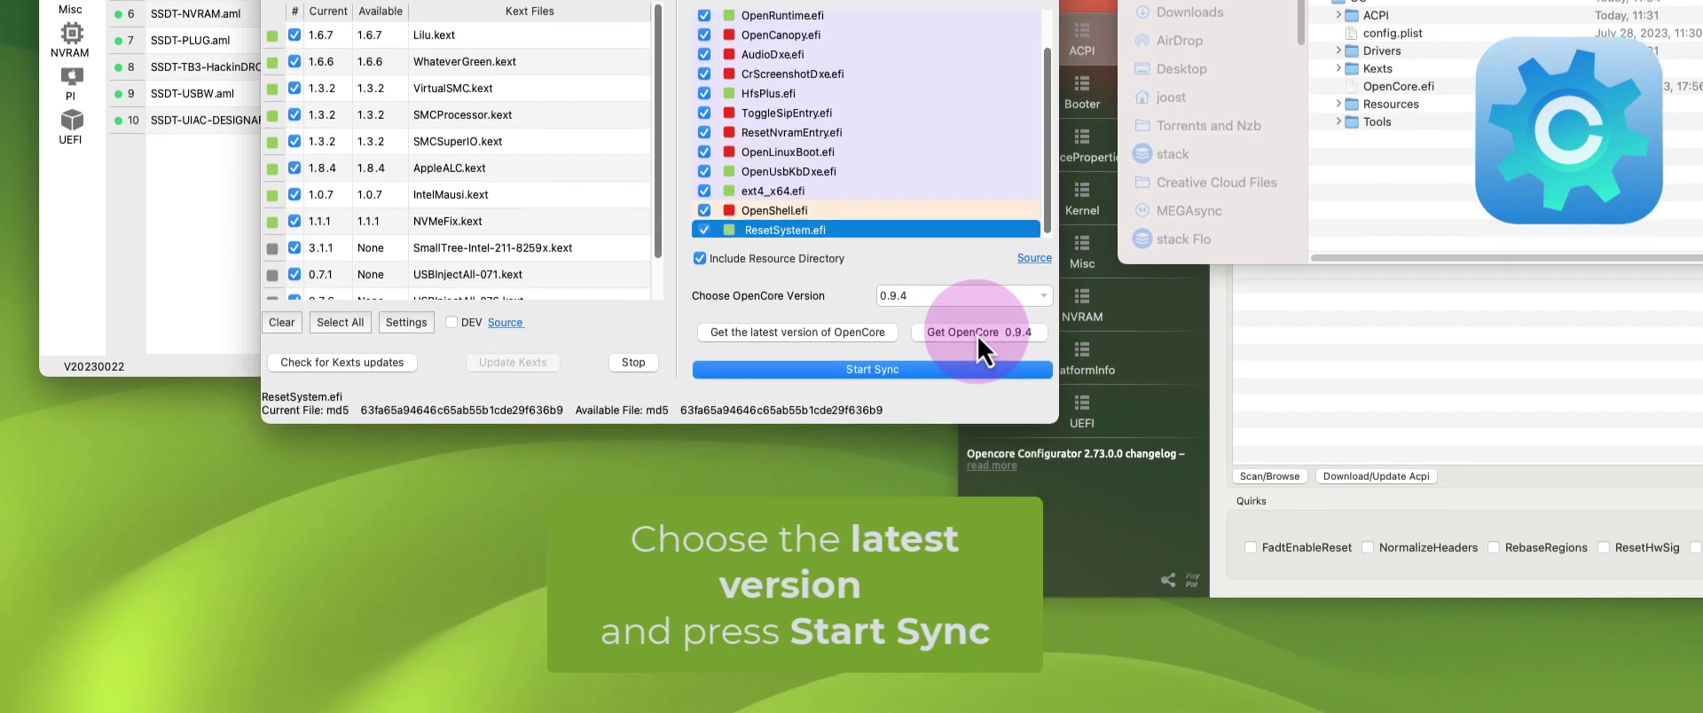
left_click(979, 489)
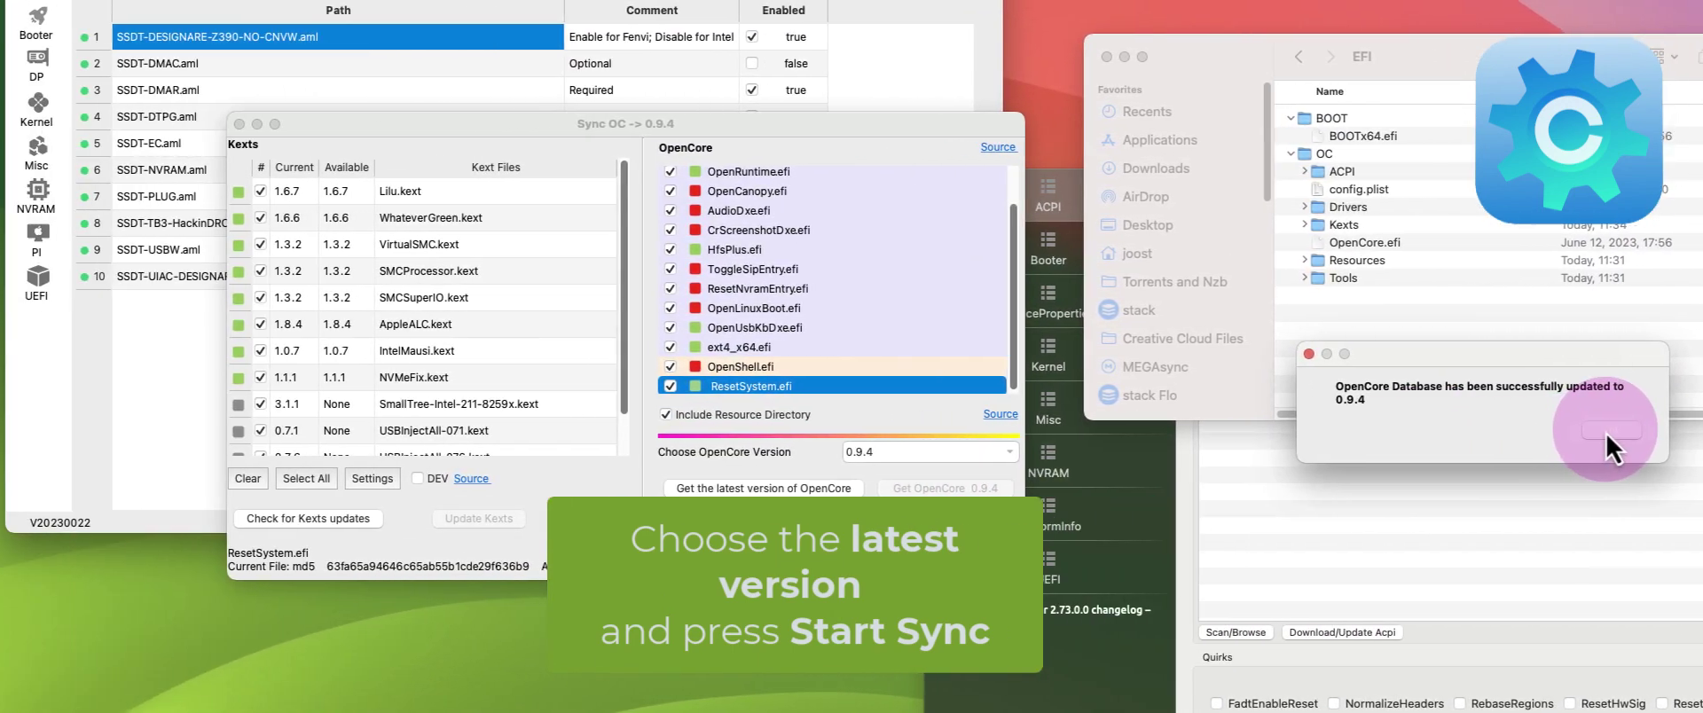
left_click(1278, 430)
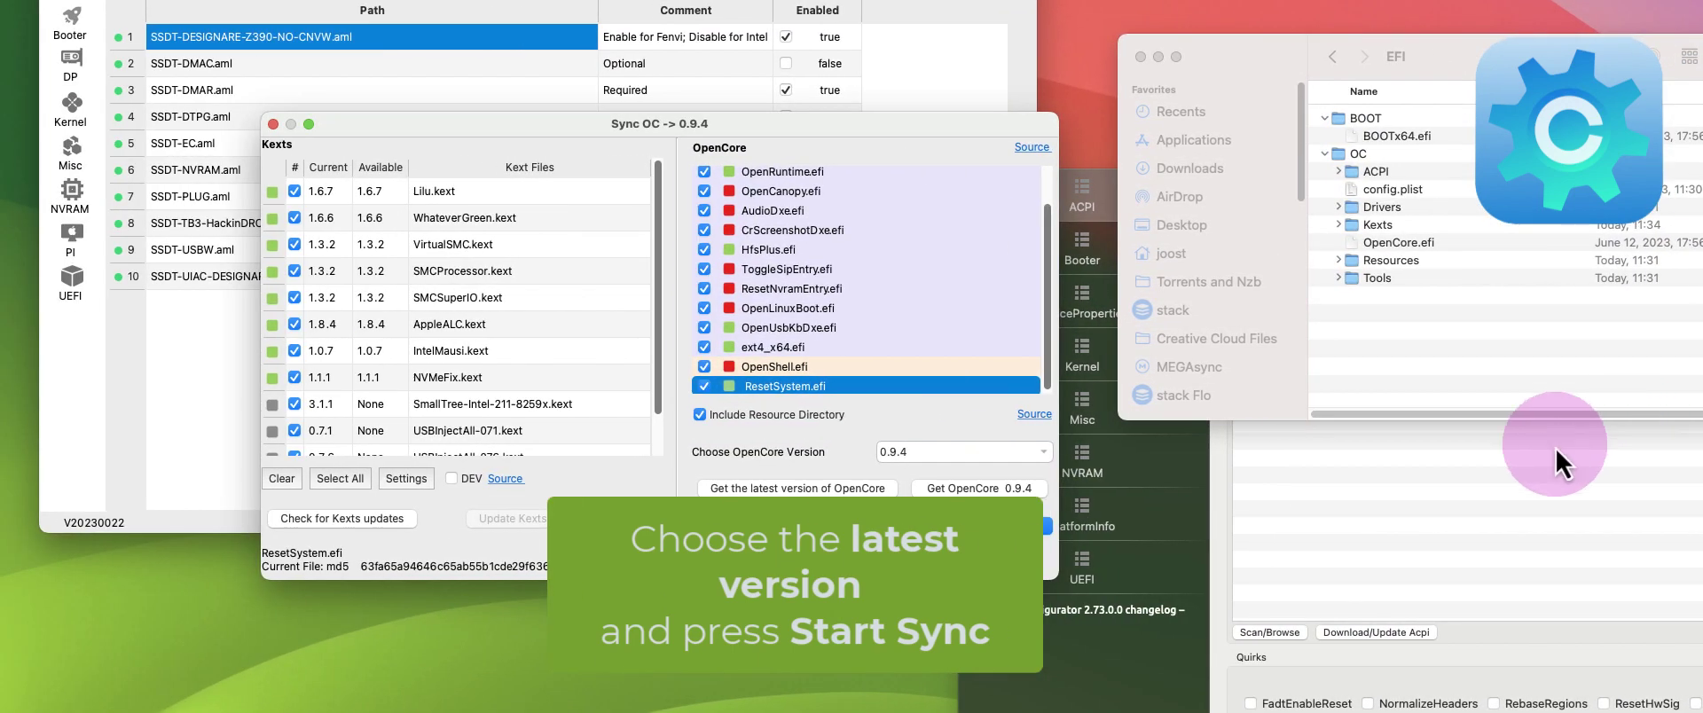
Step: Sync the EFI folder's OpenCore files to version 0.9.4 and save config.plist
left_click(506, 525)
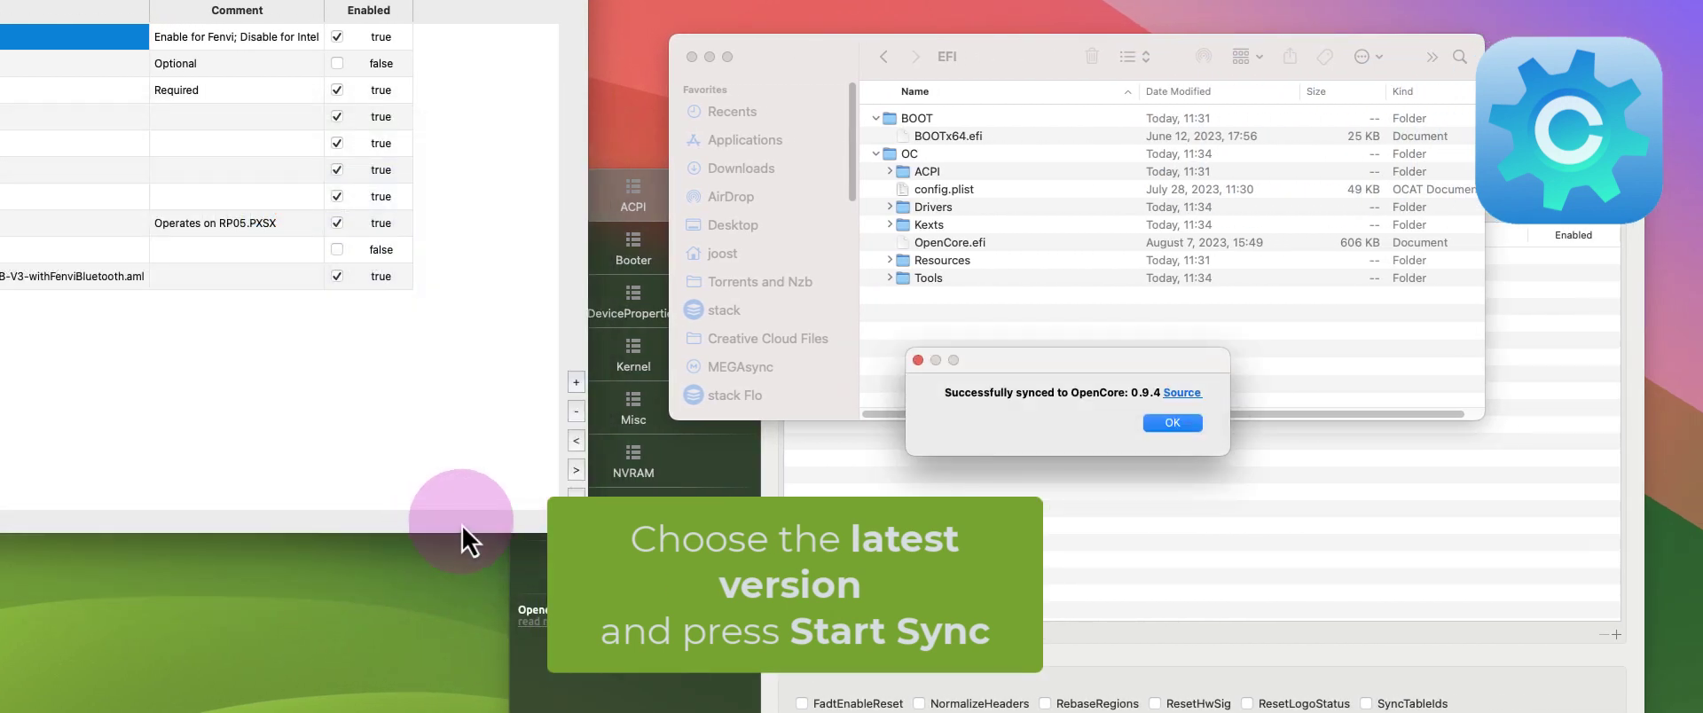
left_click(1172, 423)
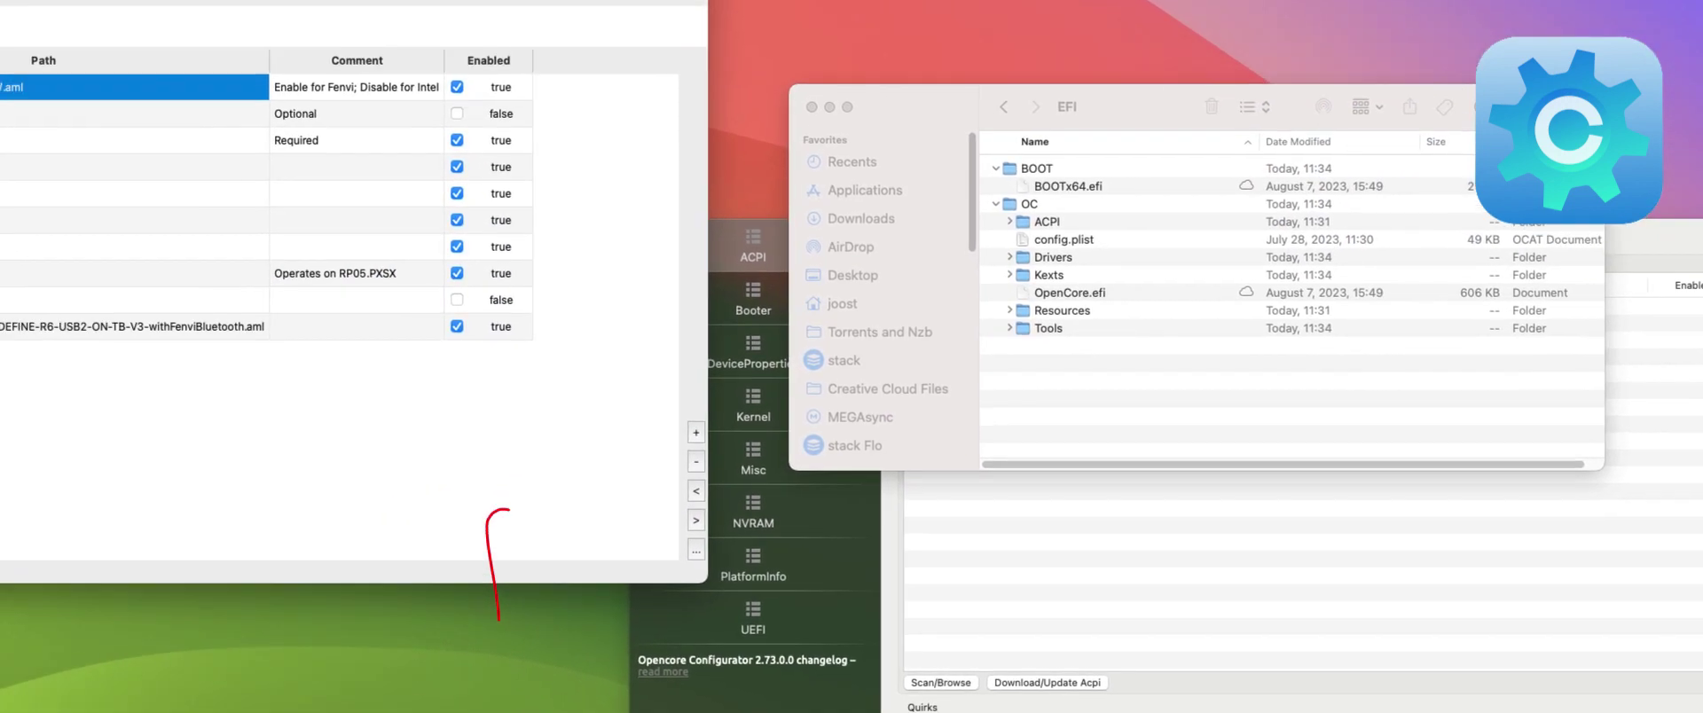
left_click(170, 11)
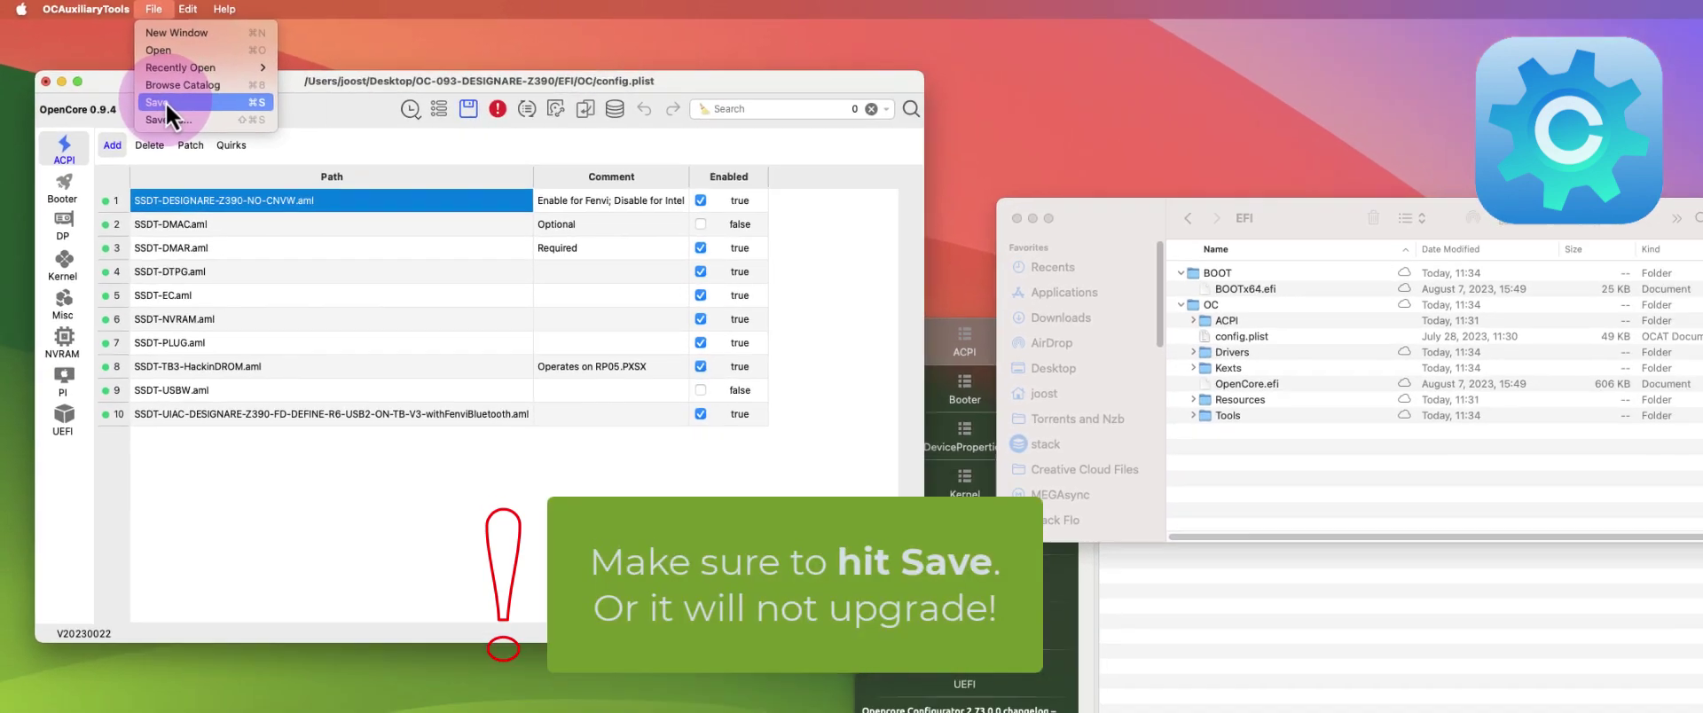
left_click(176, 114)
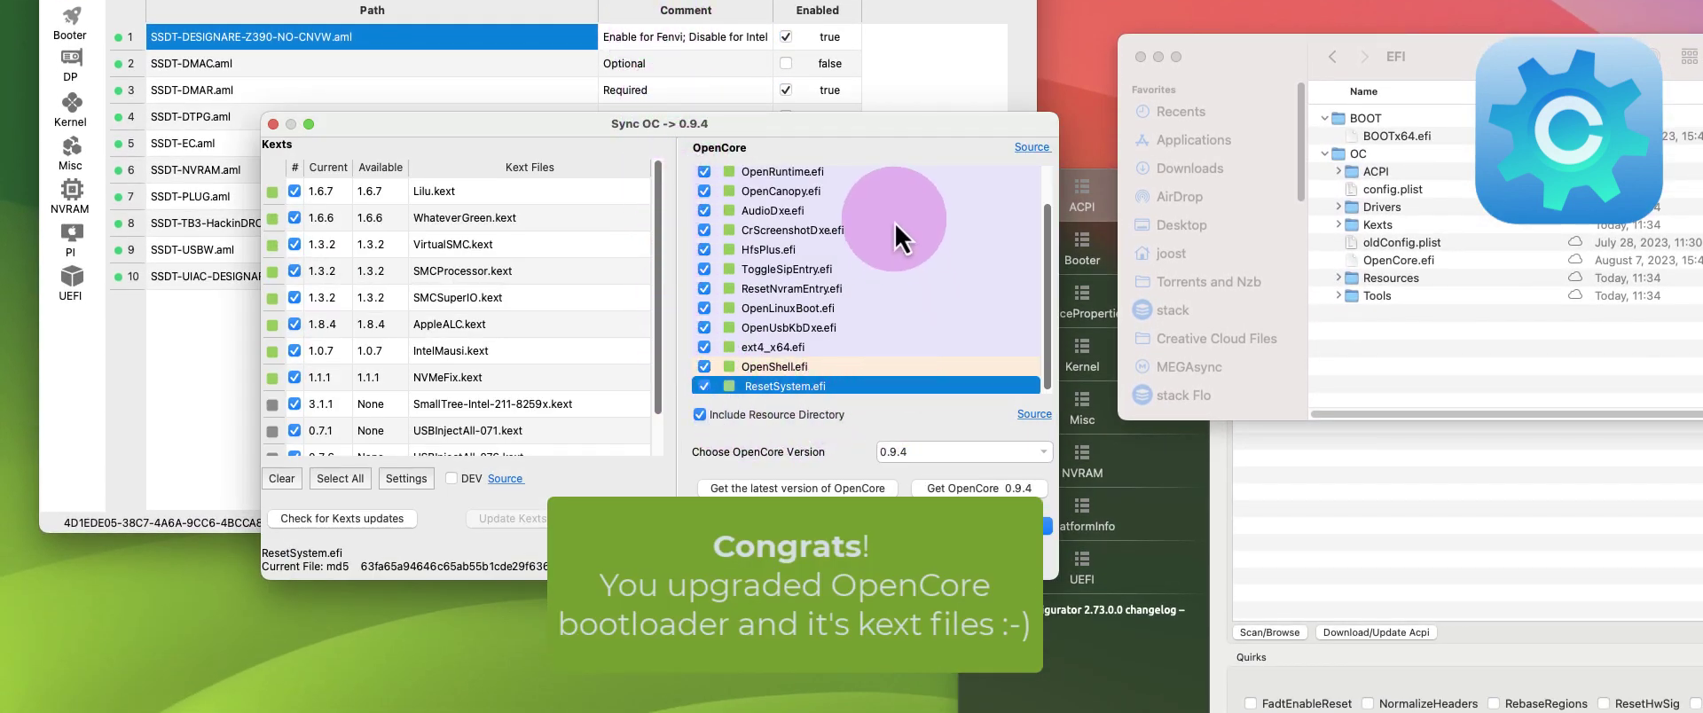
Step: Review the sync status of the kexts and OpenCore files, and close the sync window
scroll(798, 263, "up", 2)
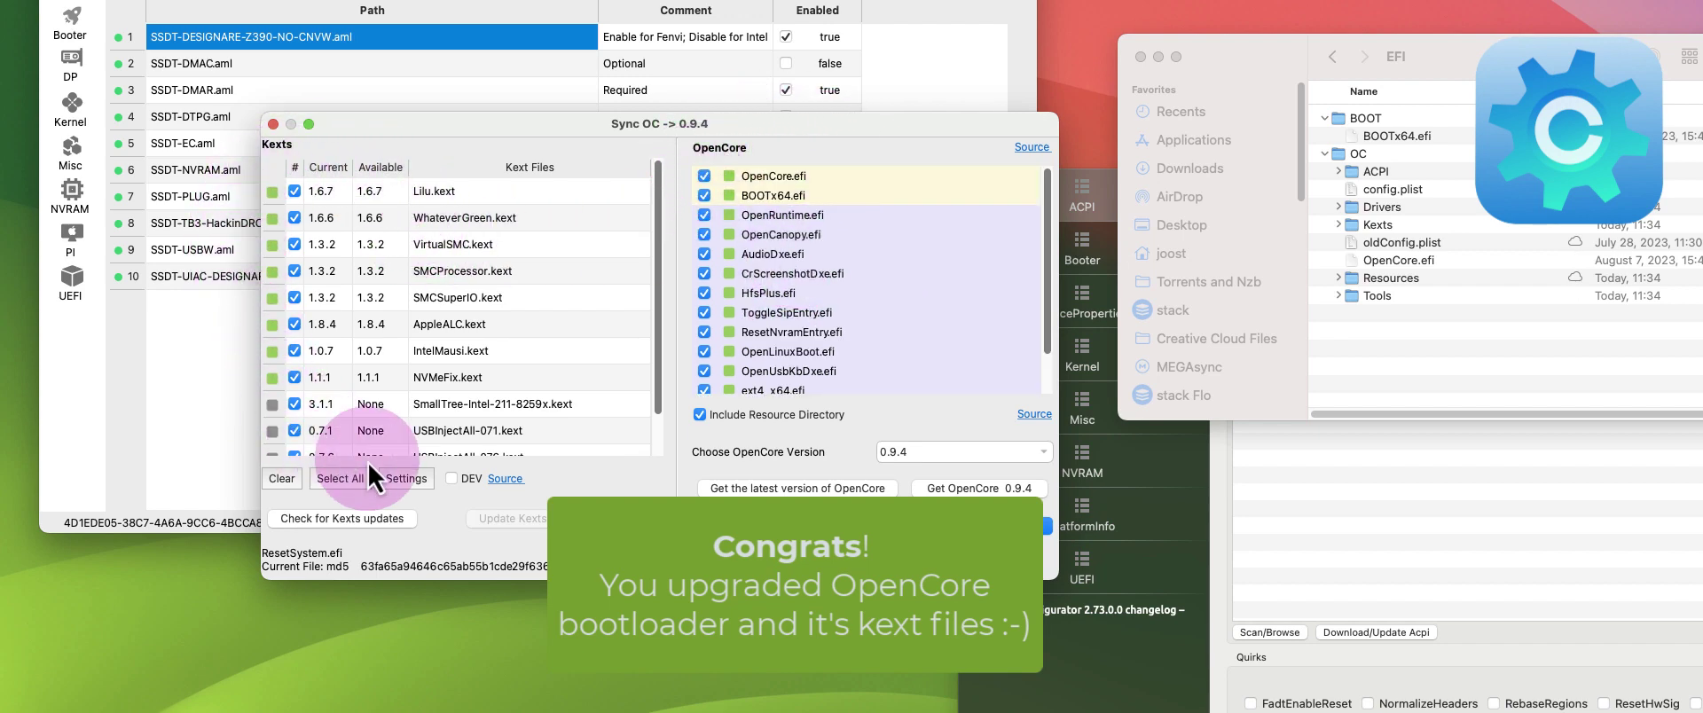
scroll(568, 282, "down", 2)
scroll(568, 282, "up", 2)
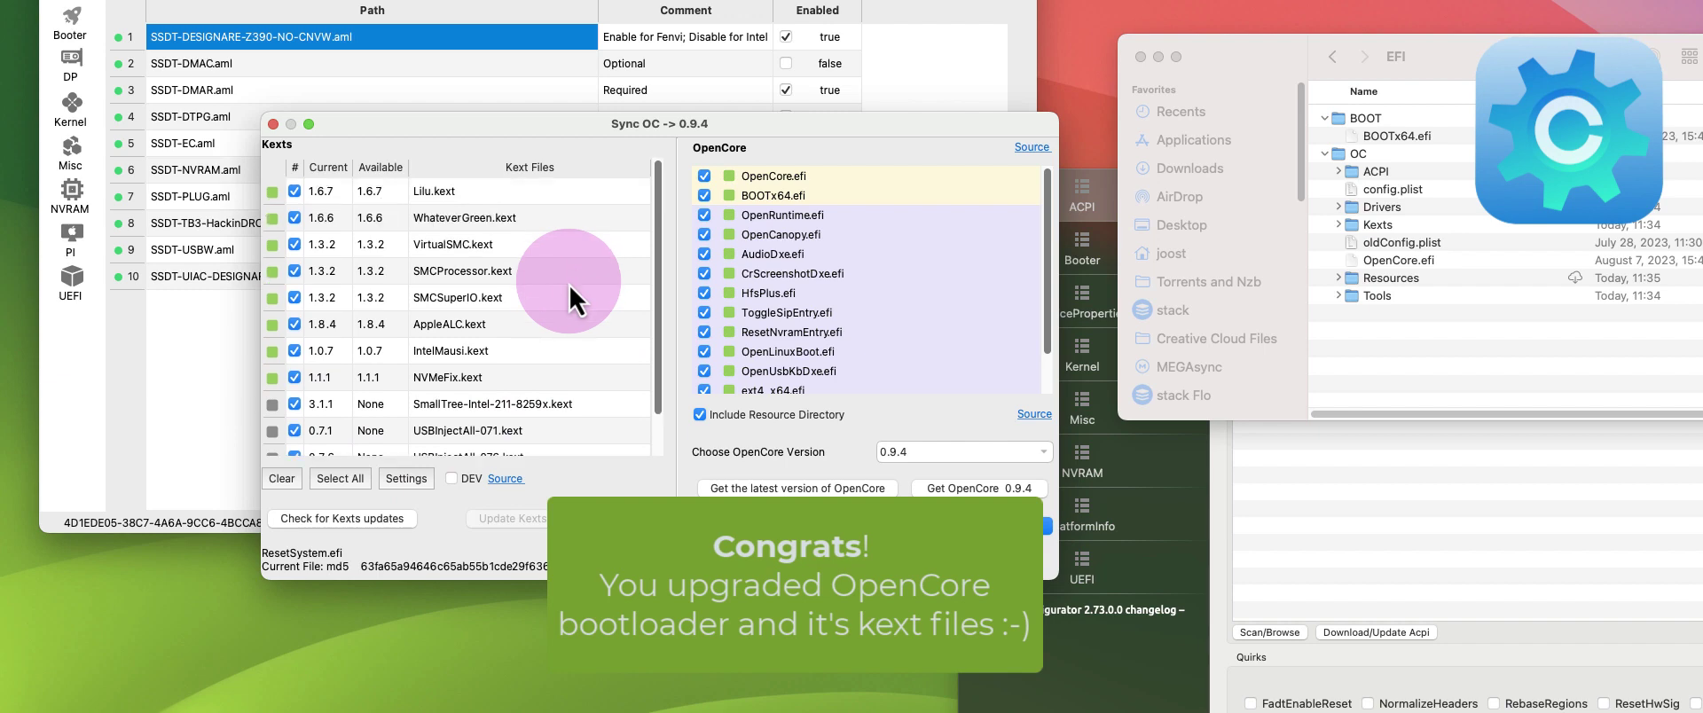
left_click(274, 124)
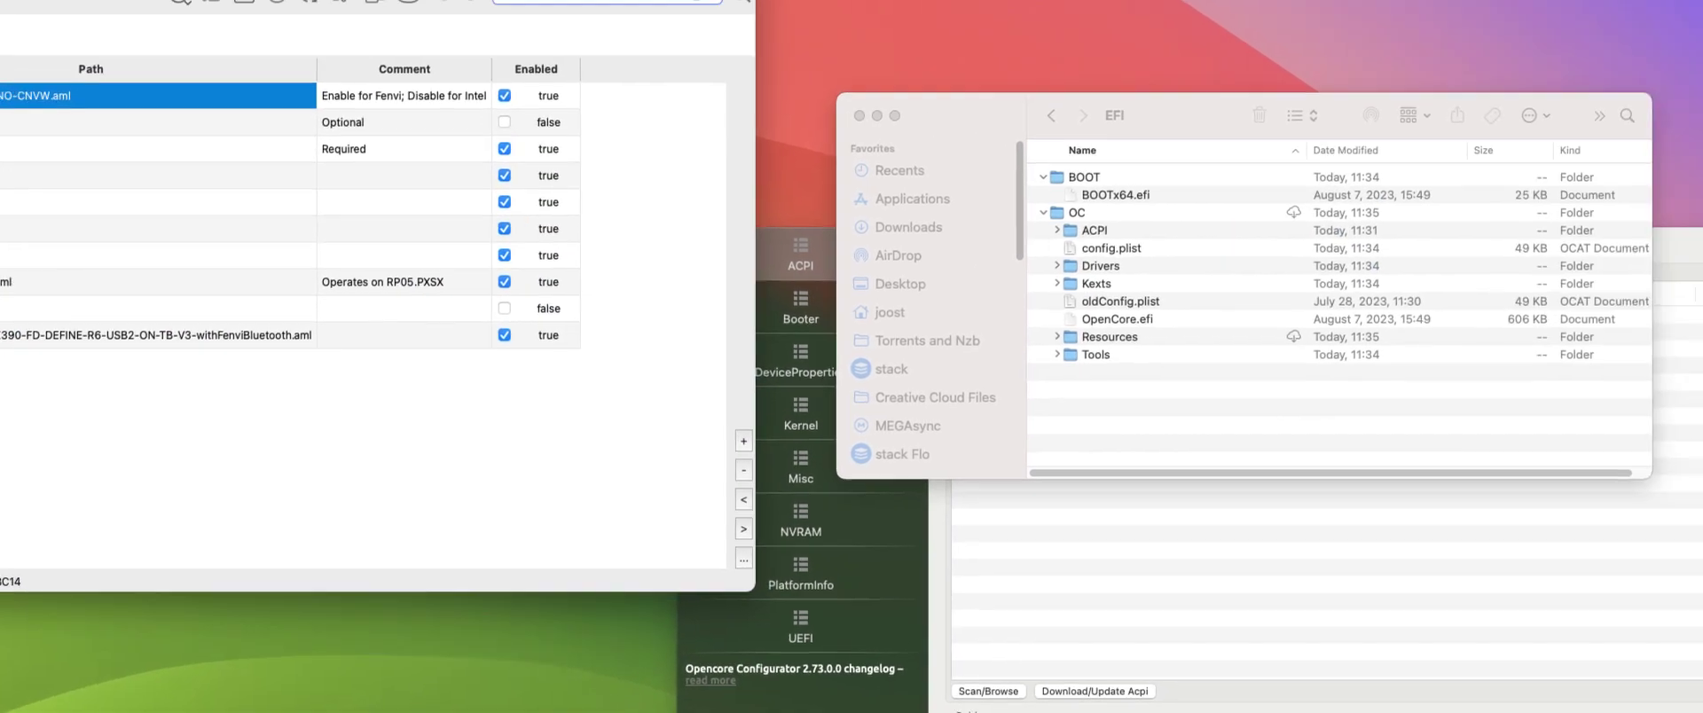
Step: Close the config.plist editor, the OpenCore Configurator window and the EFI folder window
key("super+w")
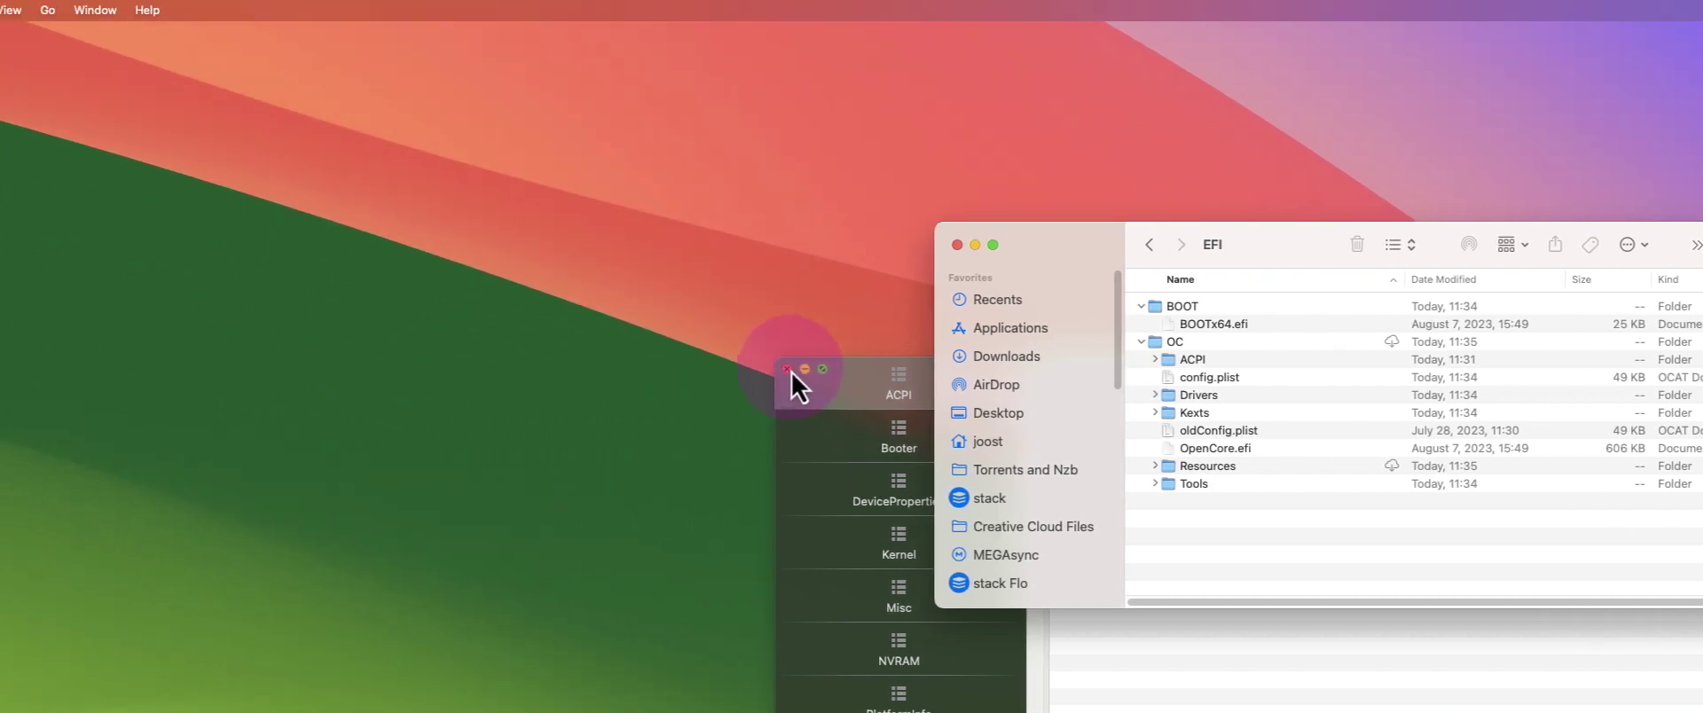
left_click(786, 368)
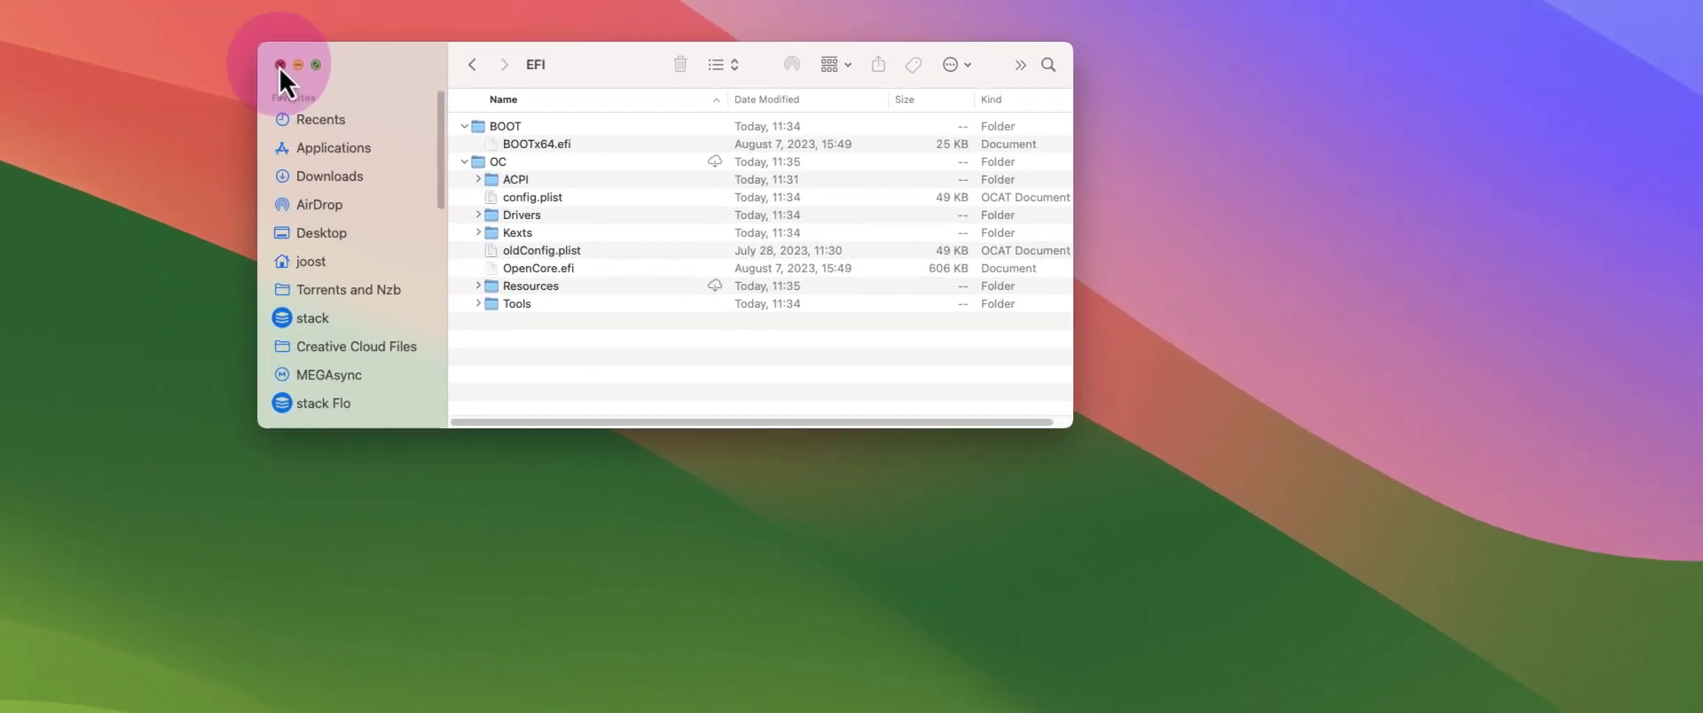
left_click(1139, 245)
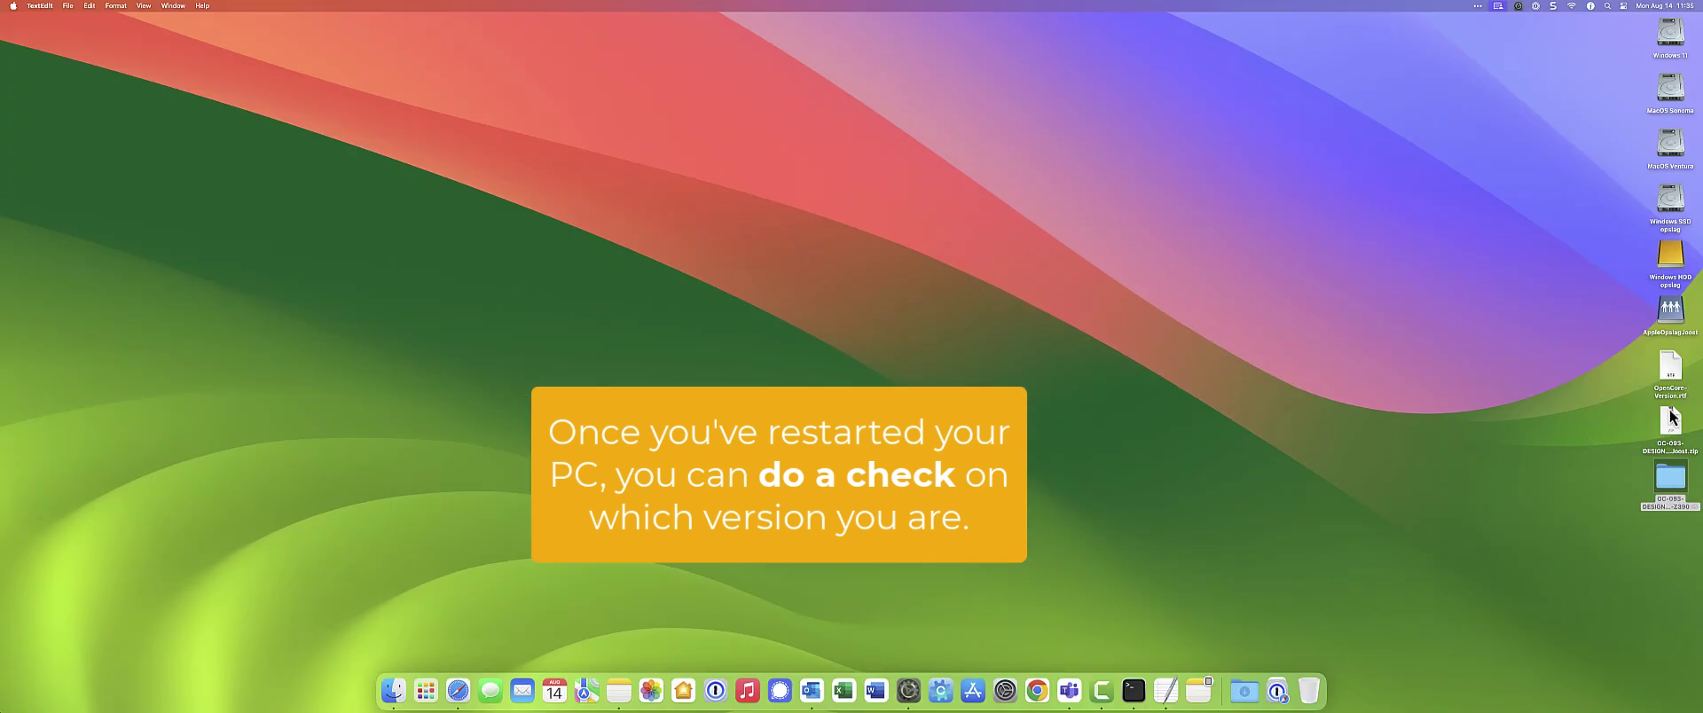
Step: Open OpenCore-Version.rtf from the desktop and copy its nvram command line for checking the OpenCore version
double_click(1670, 368)
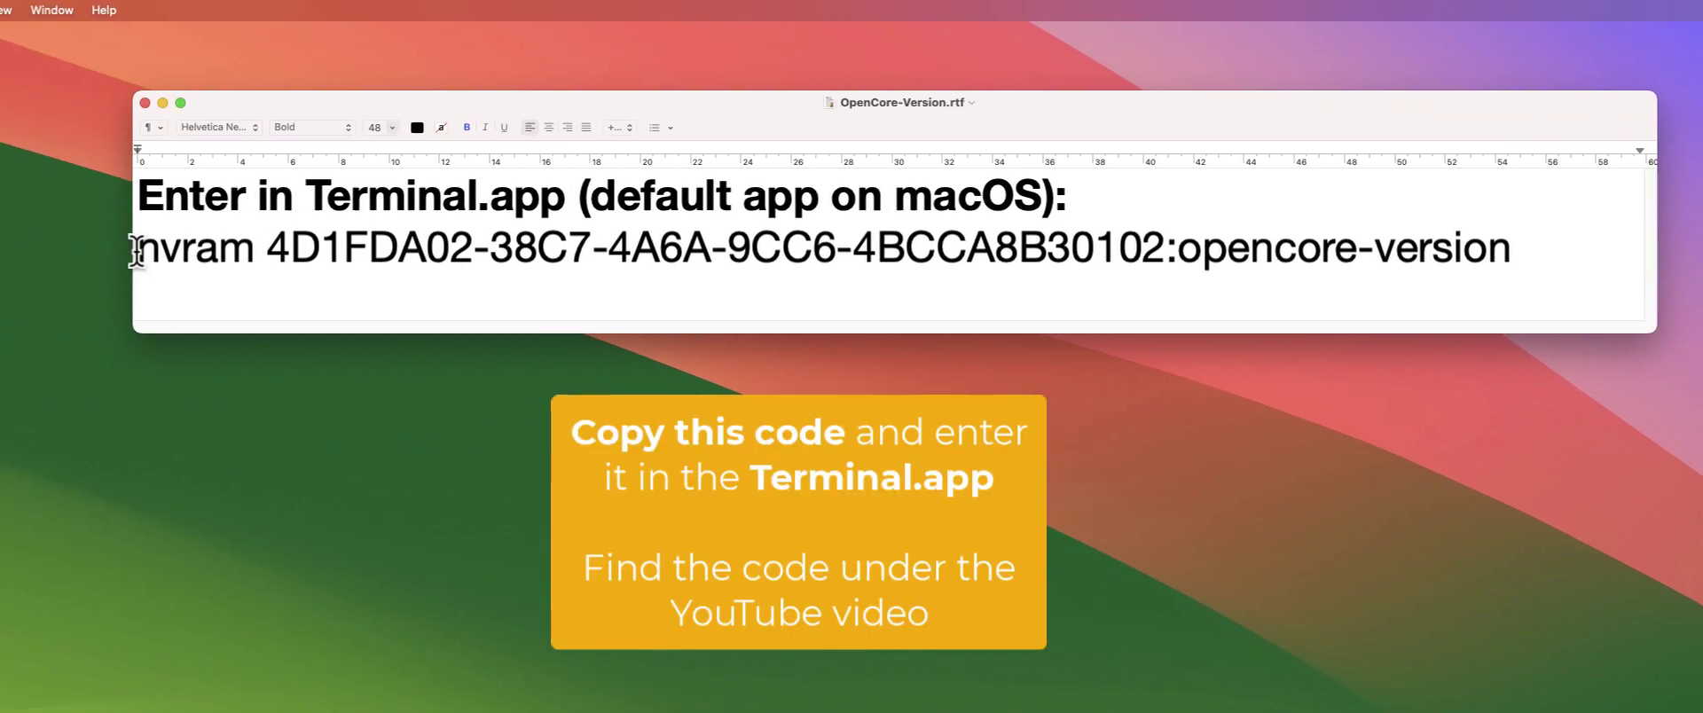
left_click_drag(396, 248, 1700, 250)
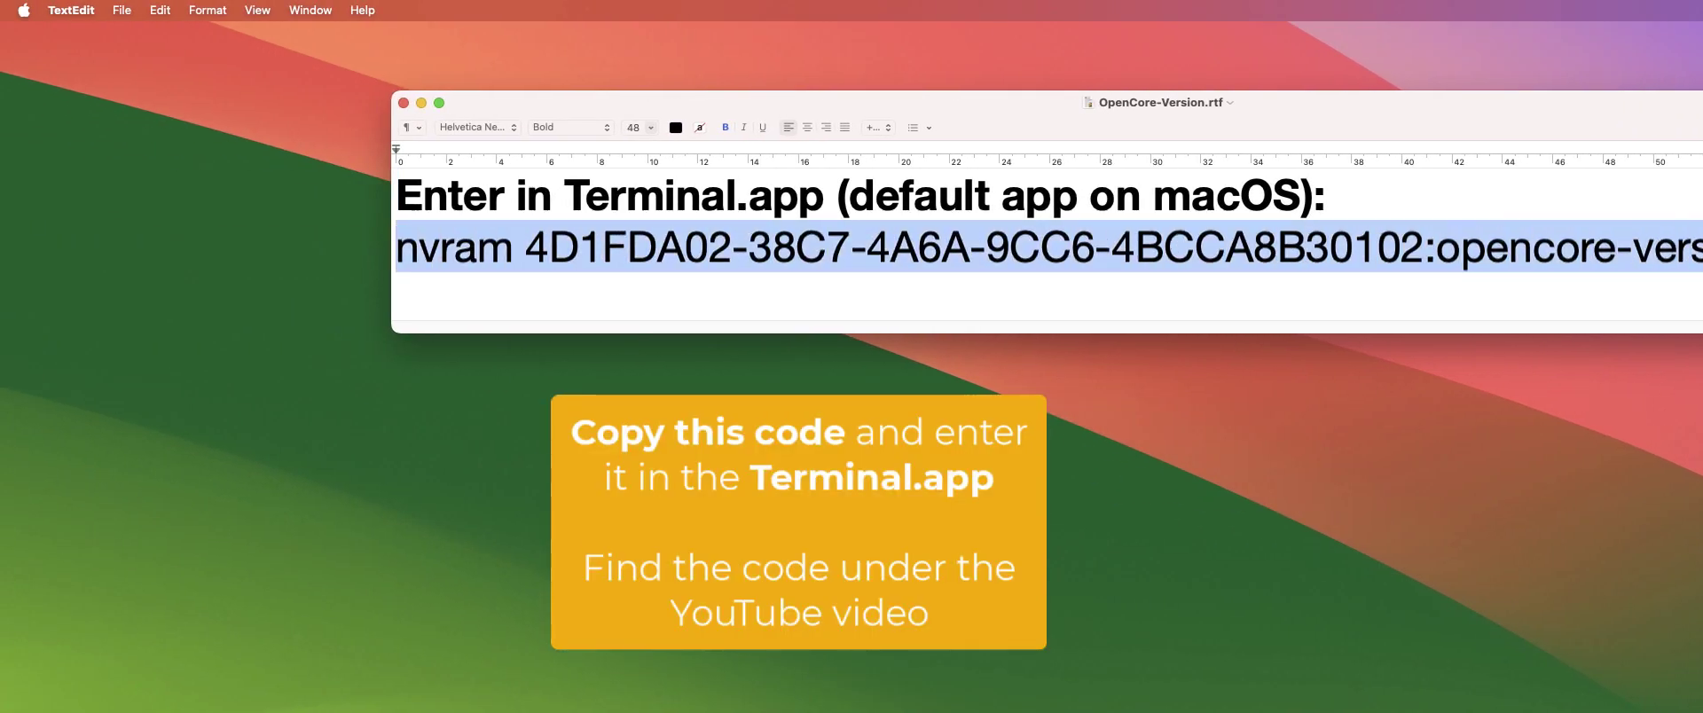
key("super+c")
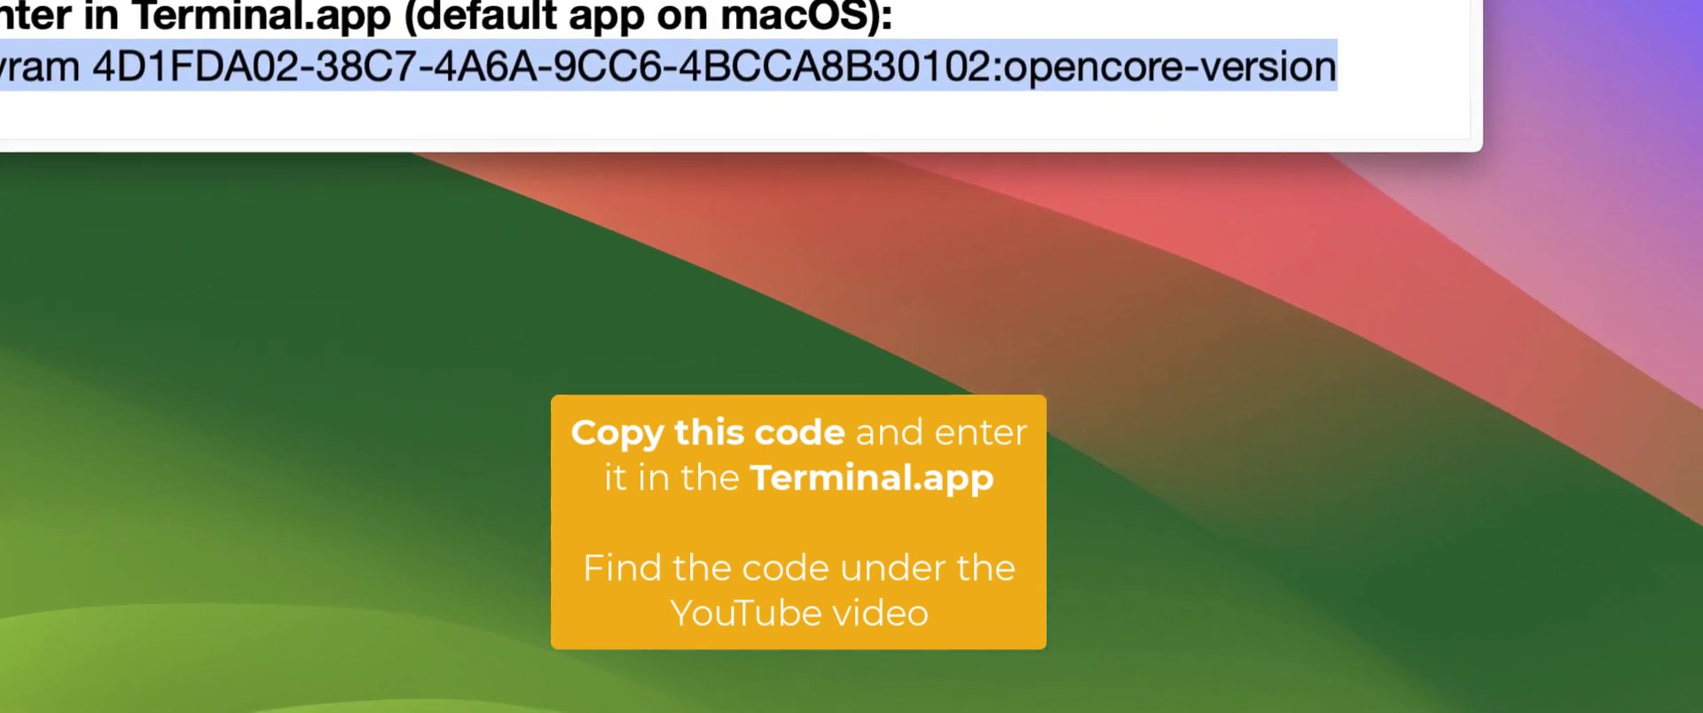
Step: Open Terminal and run the copied command nvram 4D1FDA02-38C7-4A6A-9CC6-4BCCA8B30102:opencore-version
left_click(1251, 696)
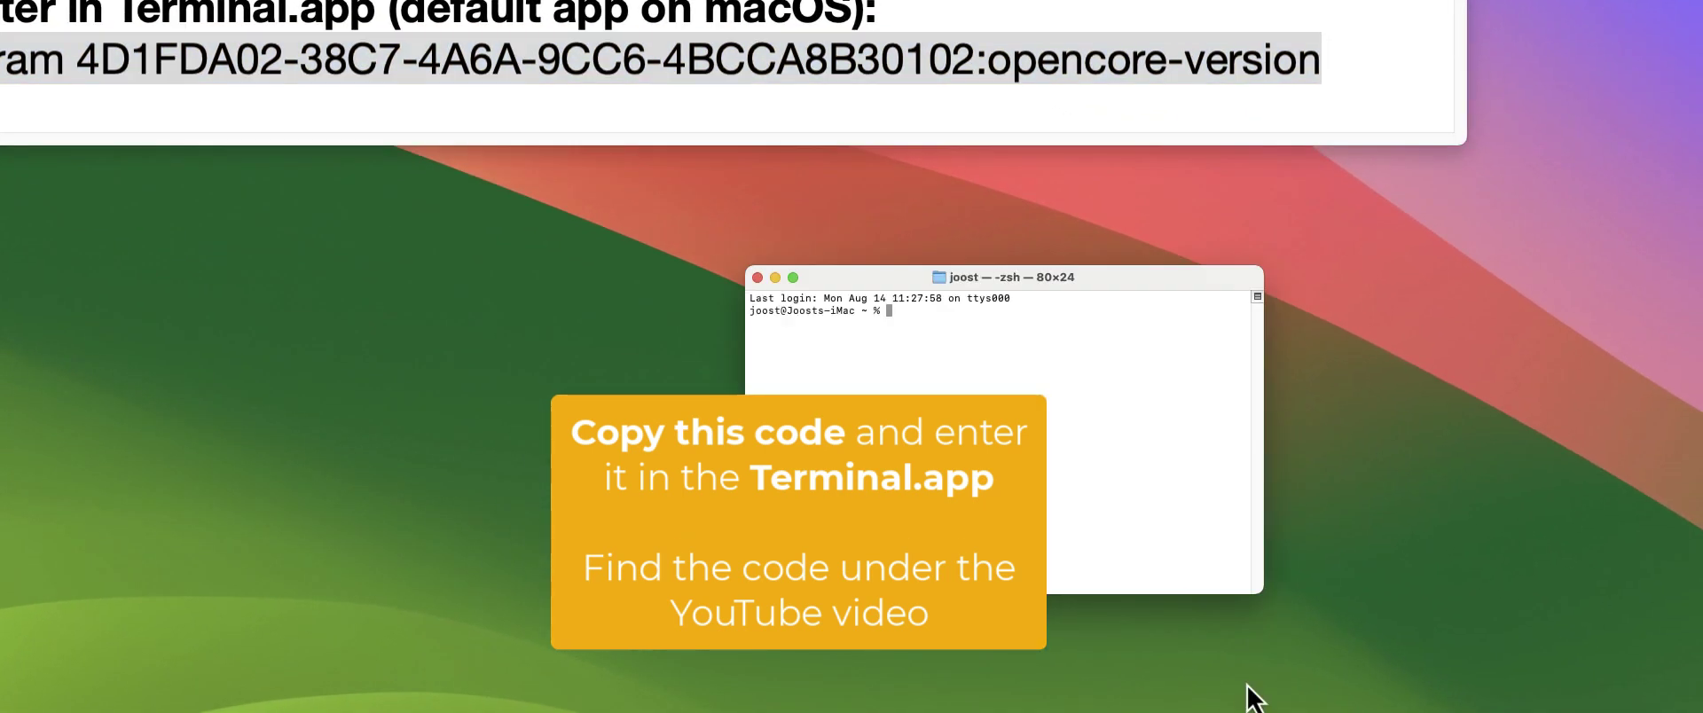
right_click(901, 312)
left_click(933, 346)
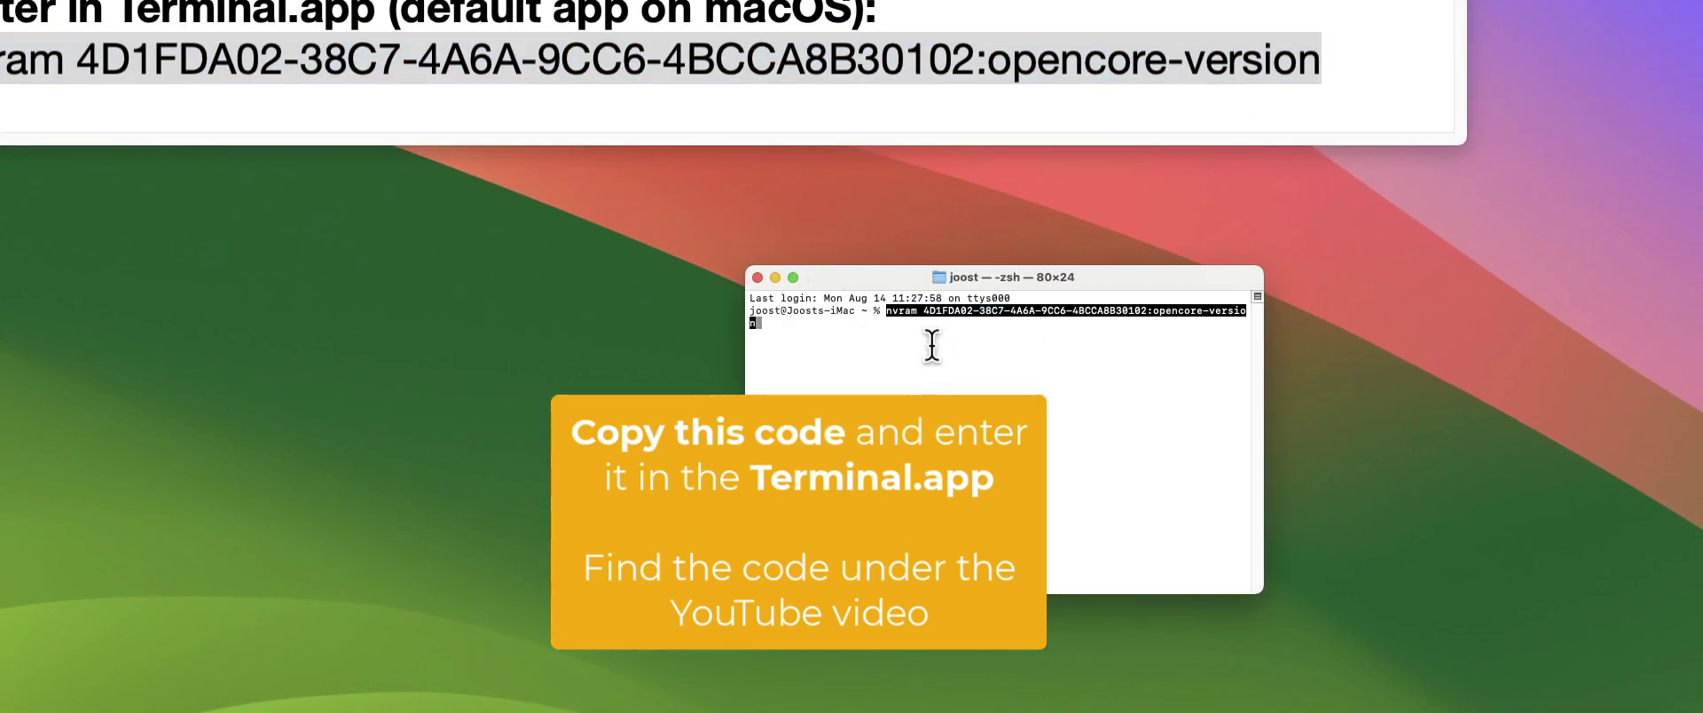
key("Return")
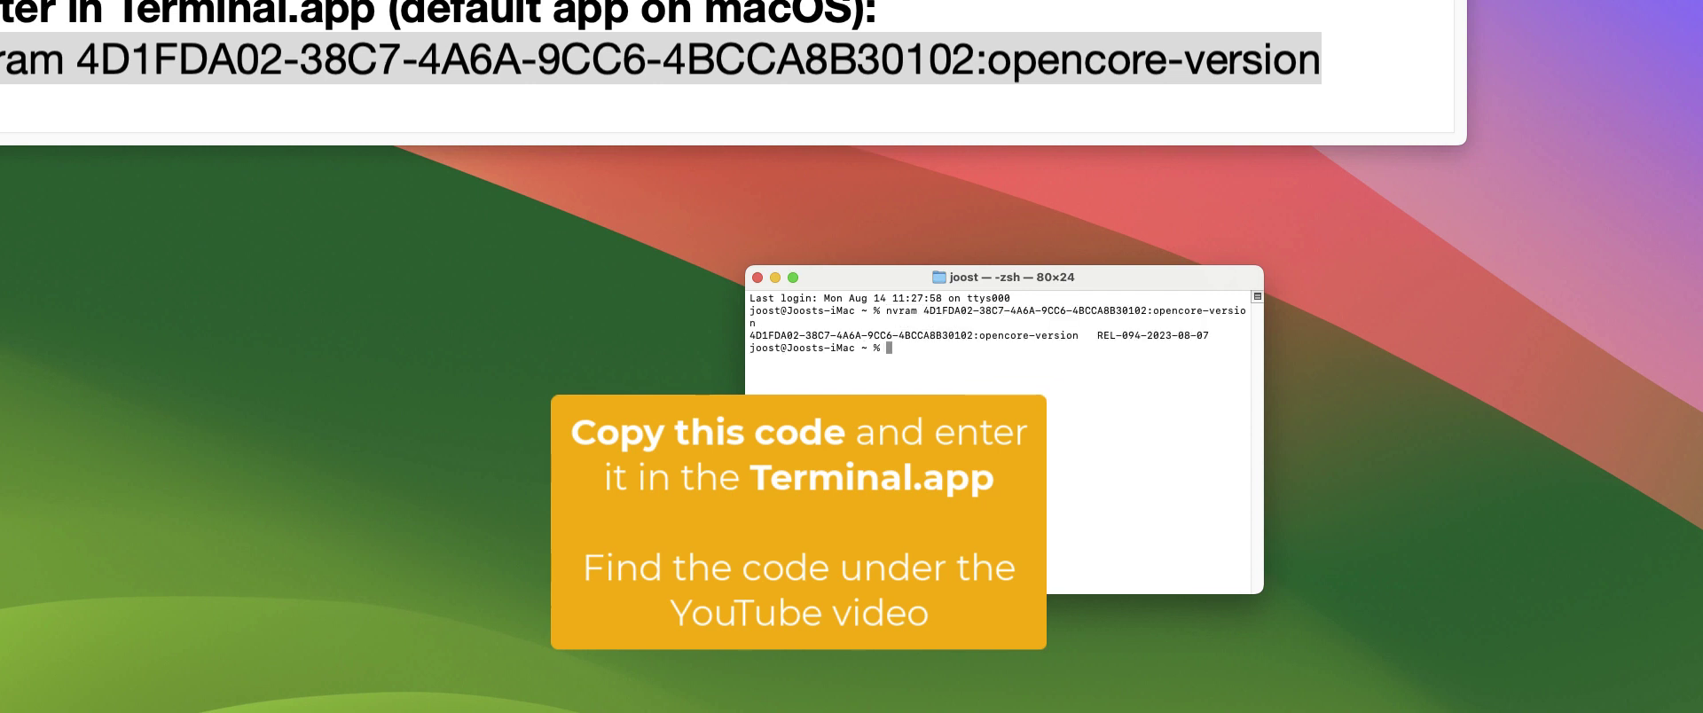